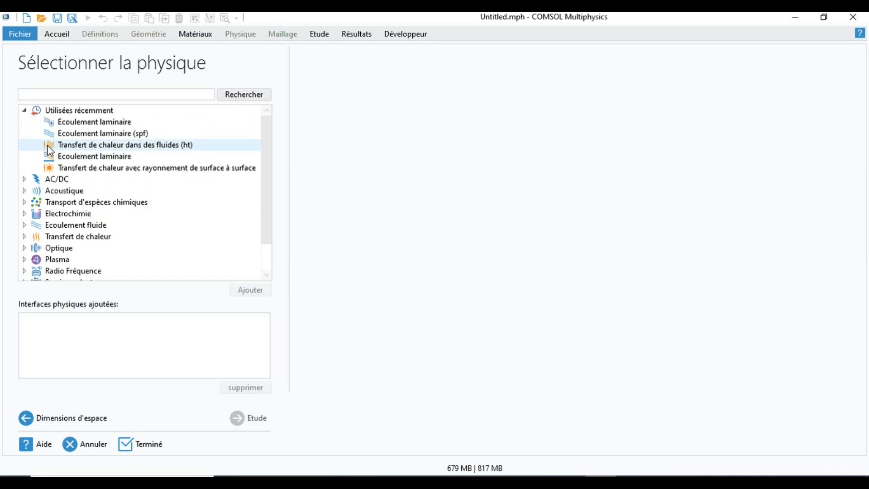
Add the "Transfert de chaleur dans des solides (ht)" physics interface from the heat transfer category
{"action": "left_click", "coordinate": [25, 237]}
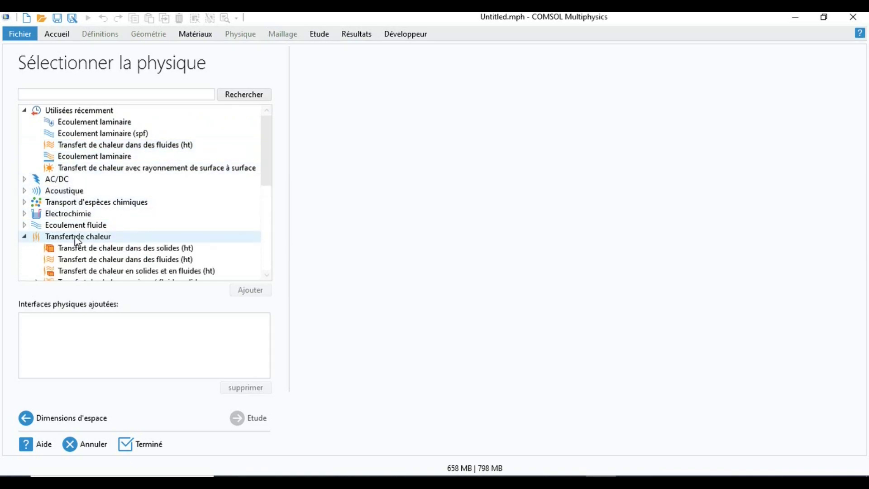
{"action": "scroll", "coordinate": [113, 236], "scroll_direction": "down", "scroll_amount": 1}
{"action": "left_click", "coordinate": [136, 213]}
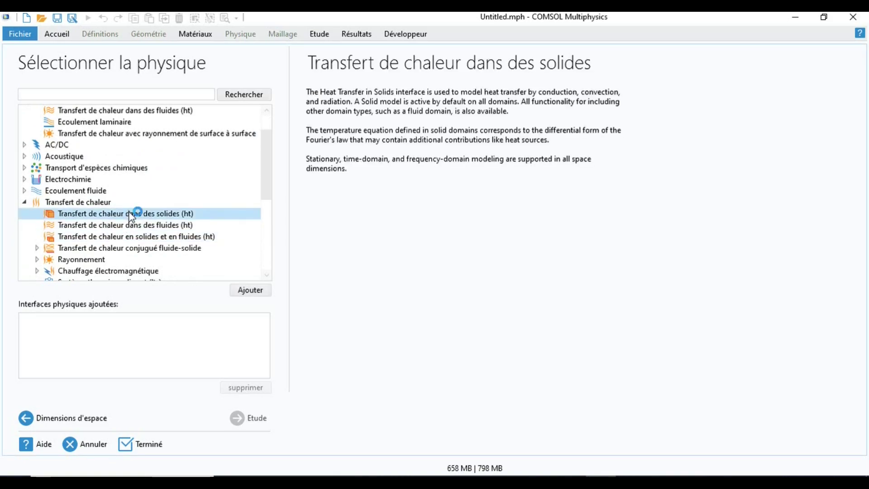
{"action": "left_click", "coordinate": [250, 291]}
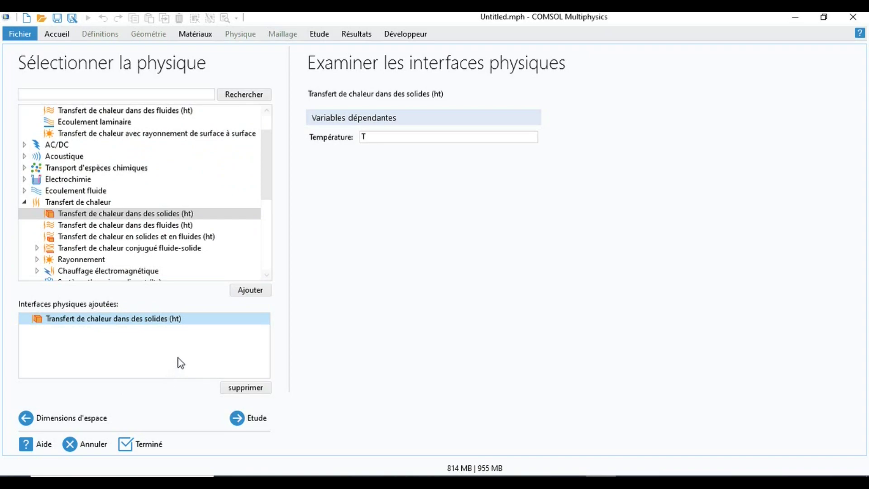
Choose the Stationnaire study for the model and complete the model setup
{"action": "left_click", "coordinate": [254, 420]}
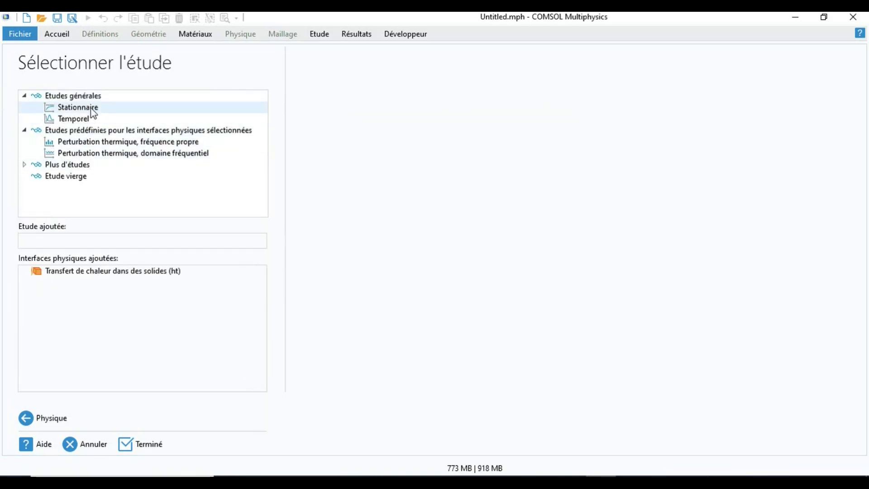
{"action": "left_click", "coordinate": [92, 112]}
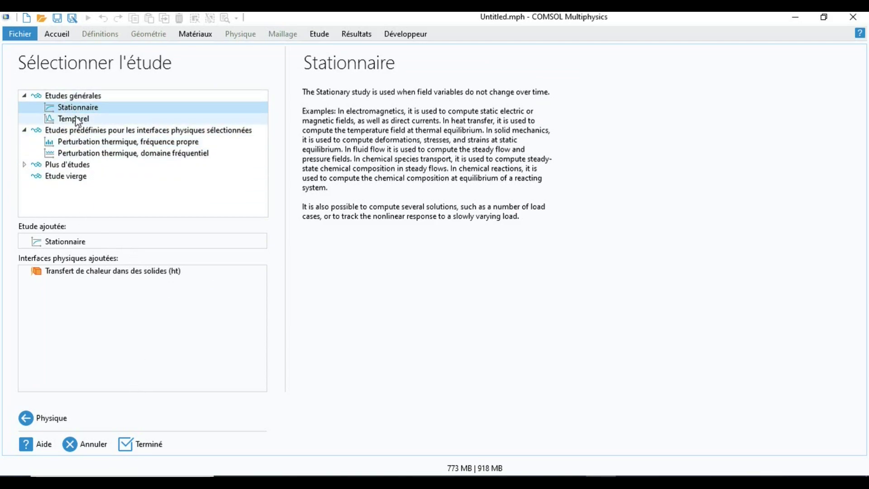
{"action": "left_click", "coordinate": [151, 445]}
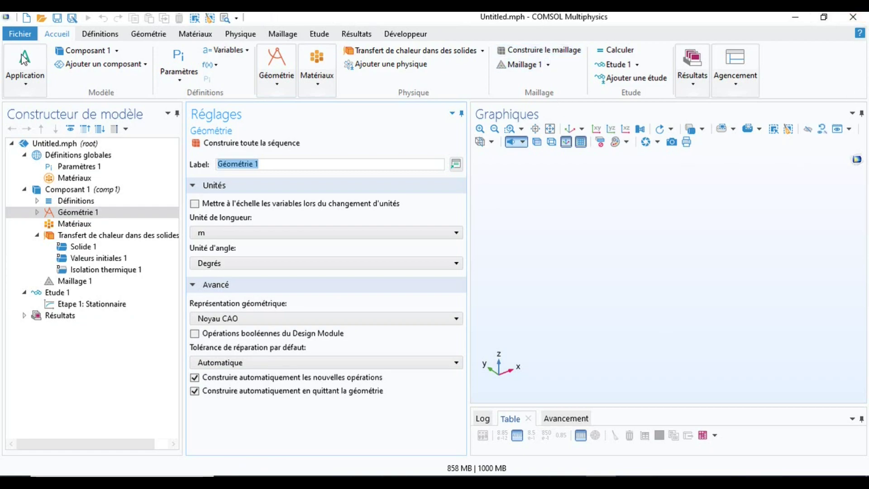
Add a solid block to the geometry with width, depth and height of 1 m and build it
{"action": "left_click", "coordinate": [152, 34]}
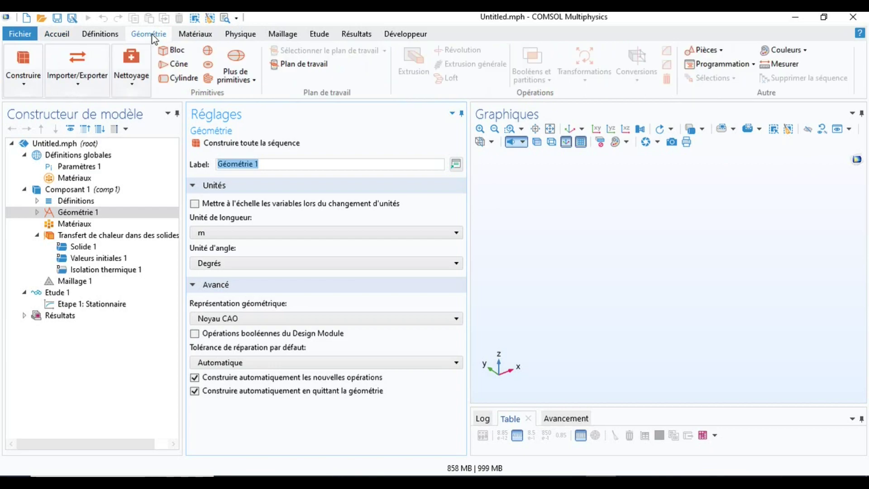
{"action": "left_click", "coordinate": [175, 54]}
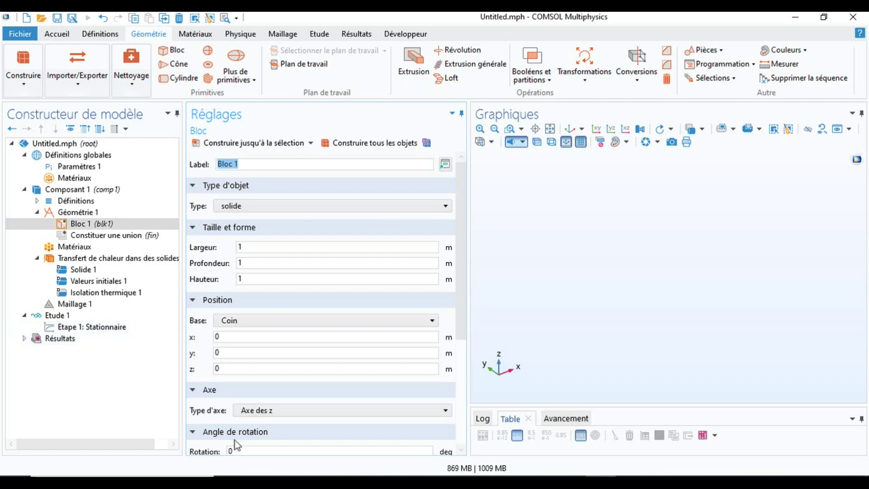
{"action": "left_click", "coordinate": [284, 364]}
{"action": "left_click", "coordinate": [362, 144]}
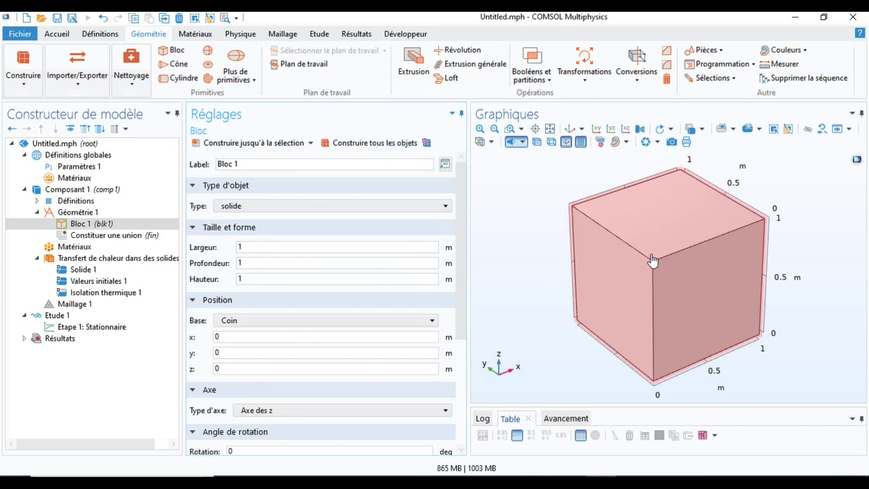
{"action": "mouse_move", "coordinate": [643, 260]}
{"action": "left_mouse_down"}
{"action": "mouse_move", "coordinate": [665, 271]}
{"action": "mouse_move", "coordinate": [634, 247]}
{"action": "left_mouse_up"}
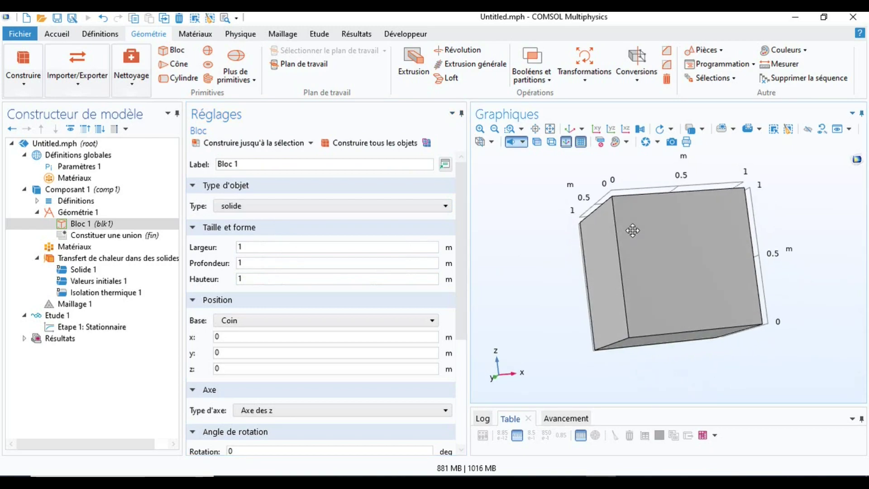
Set the block's depth and height to 0.5 m each and rebuild the geometry
{"action": "left_click", "coordinate": [265, 262]}
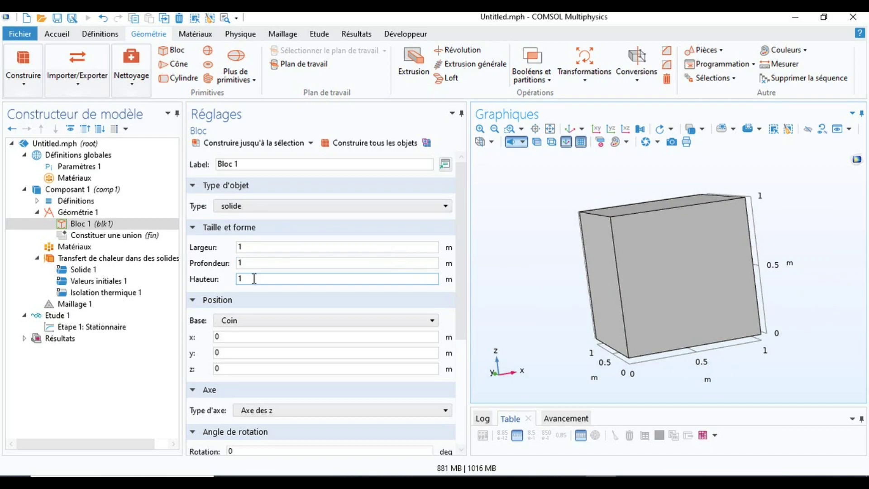
{"action": "key", "text": "BackSpace"}
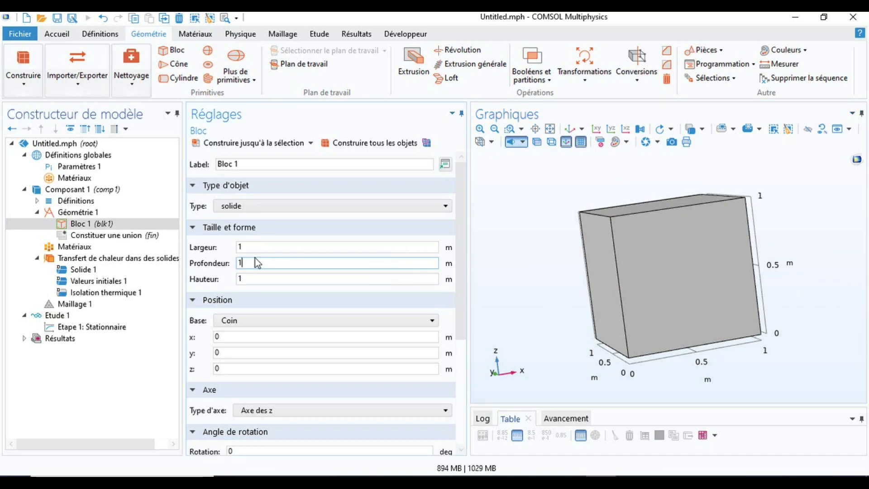
{"action": "type", "text": "0.5"}
{"action": "left_click", "coordinate": [251, 280]}
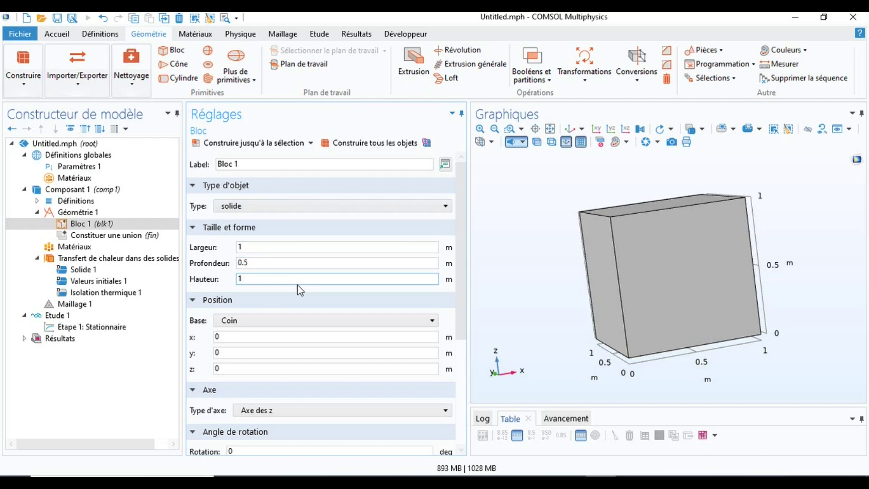
{"action": "key", "text": "BackSpace"}
{"action": "type", "text": "0.5"}
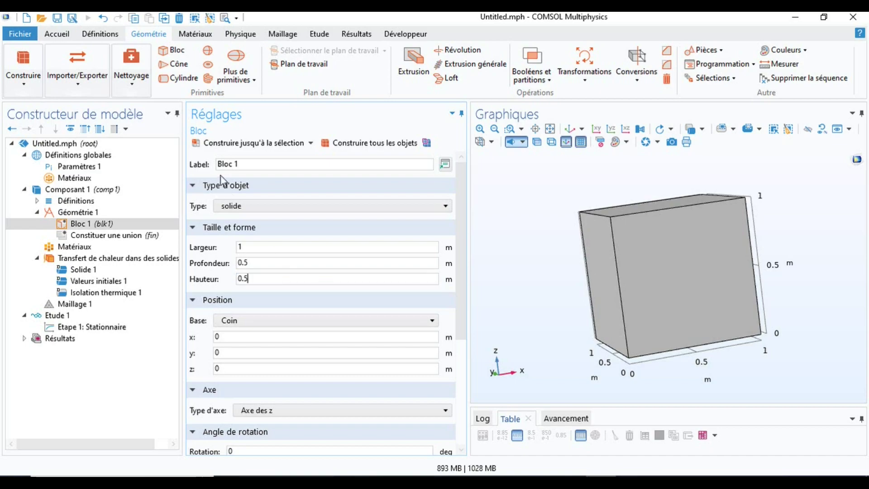
{"action": "left_click", "coordinate": [340, 142]}
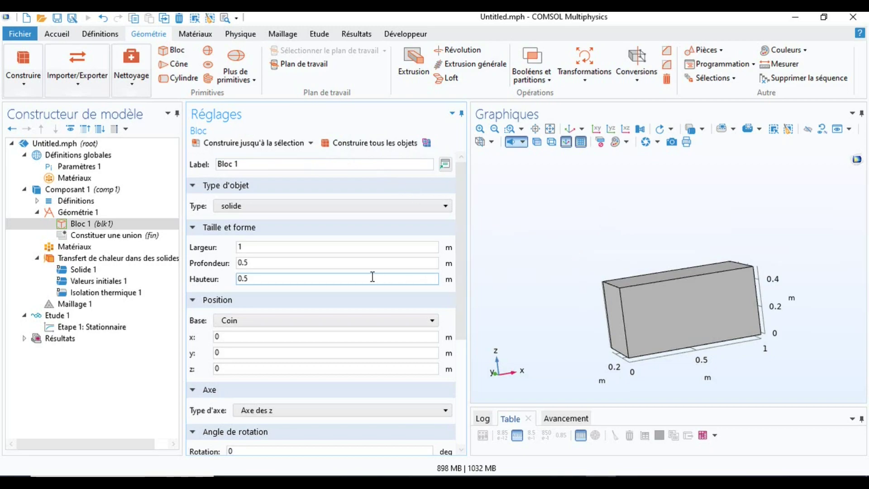
Set the block's width to 0.5 m and its height to 1 m, and rebuild the geometry
{"action": "left_click", "coordinate": [247, 247]}
{"action": "key", "text": "BackSpace"}
{"action": "type", "text": "0.5"}
{"action": "left_click", "coordinate": [253, 280]}
{"action": "key", "text": "BackSpace"}
{"action": "key", "text": "BackSpace"}
{"action": "key", "text": "BackSpace"}
{"action": "type", "text": "1"}
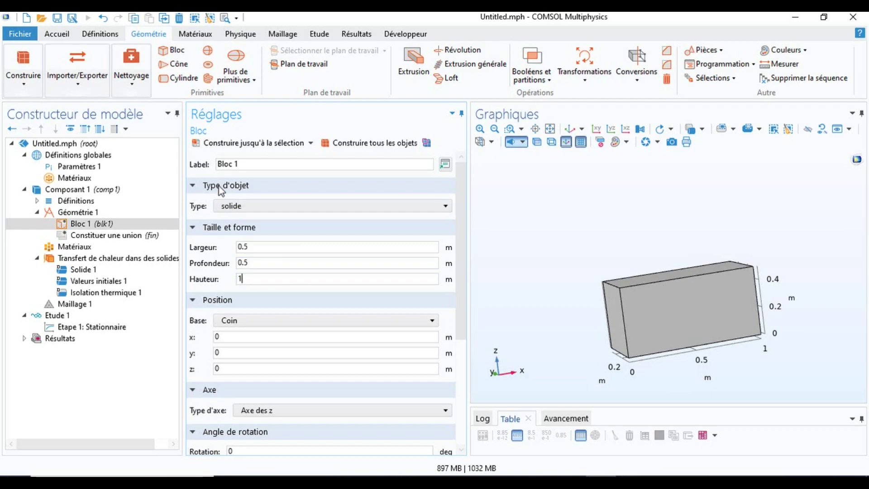
{"action": "left_click", "coordinate": [360, 147]}
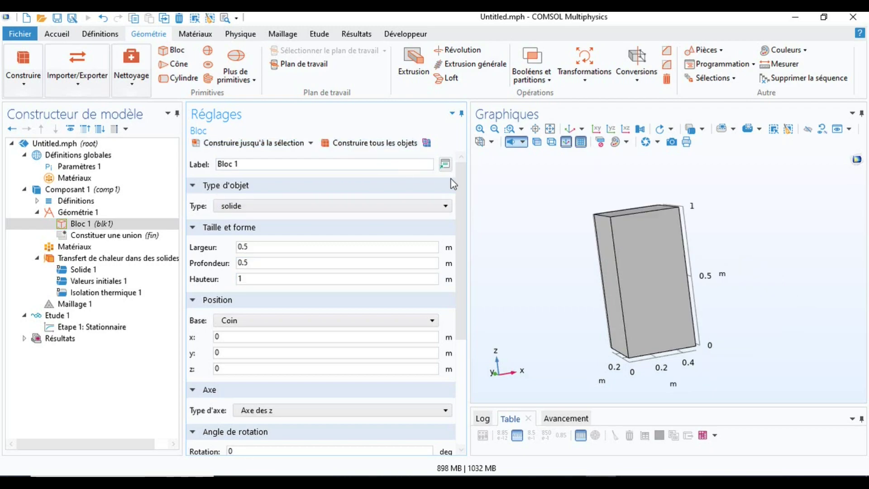
{"action": "mouse_move", "coordinate": [607, 258]}
{"action": "left_mouse_down"}
{"action": "mouse_move", "coordinate": [685, 249]}
{"action": "mouse_move", "coordinate": [613, 252]}
{"action": "left_mouse_up"}
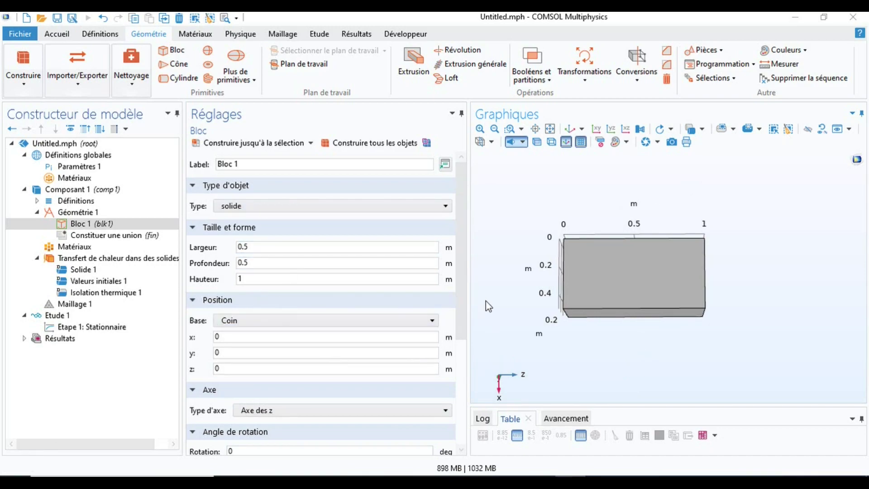
{"action": "left_click_drag", "start_coordinate": [634, 273], "coordinate": [626, 256]}
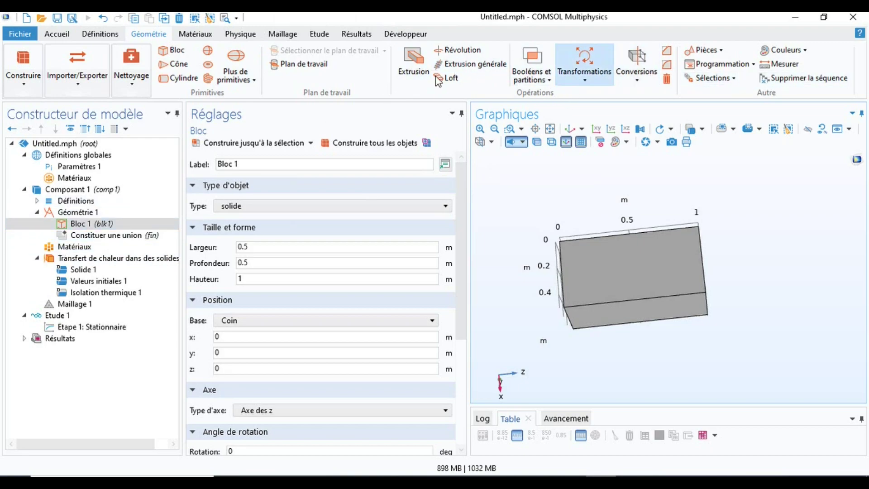
Add the recently used material Wood (pine) to the component so it applies to the block
{"action": "left_click", "coordinate": [195, 34]}
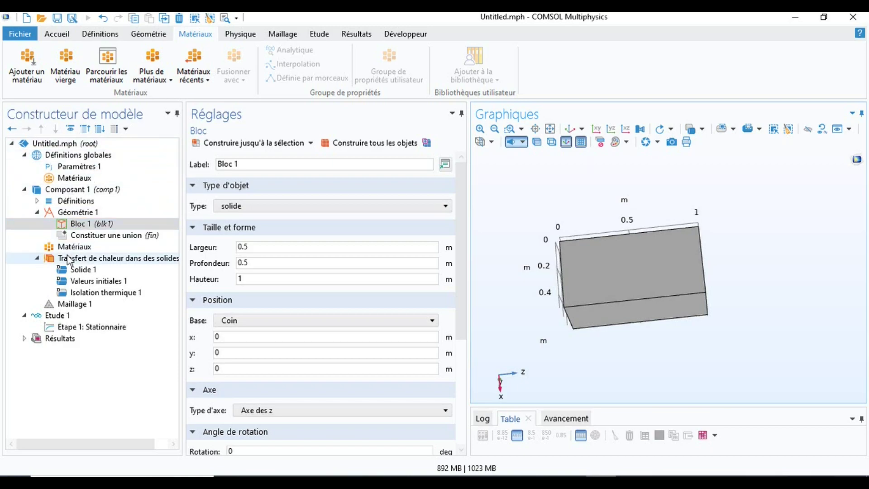
{"action": "left_click", "coordinate": [28, 75]}
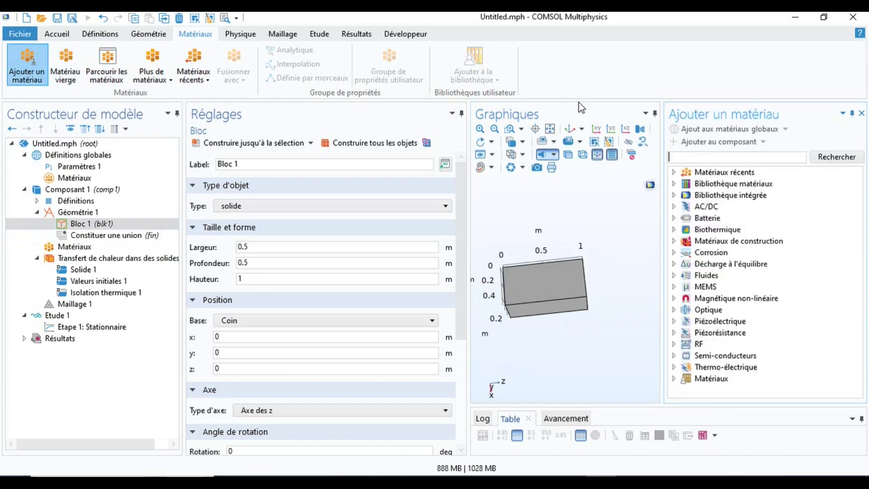
{"action": "left_click", "coordinate": [673, 172]}
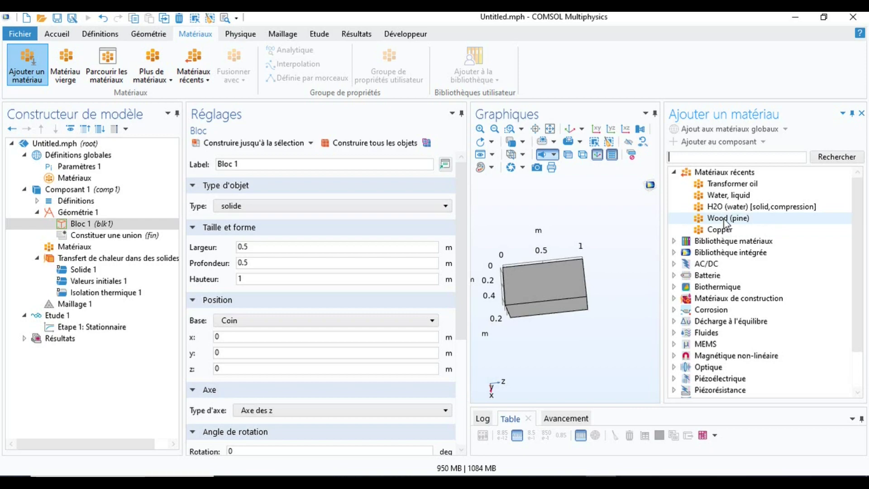
{"action": "left_click", "coordinate": [723, 219]}
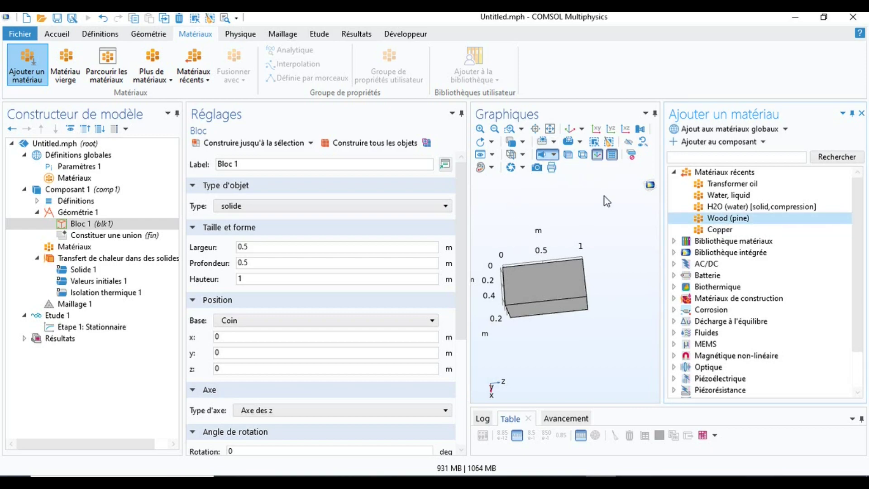
{"action": "double_click", "coordinate": [738, 217]}
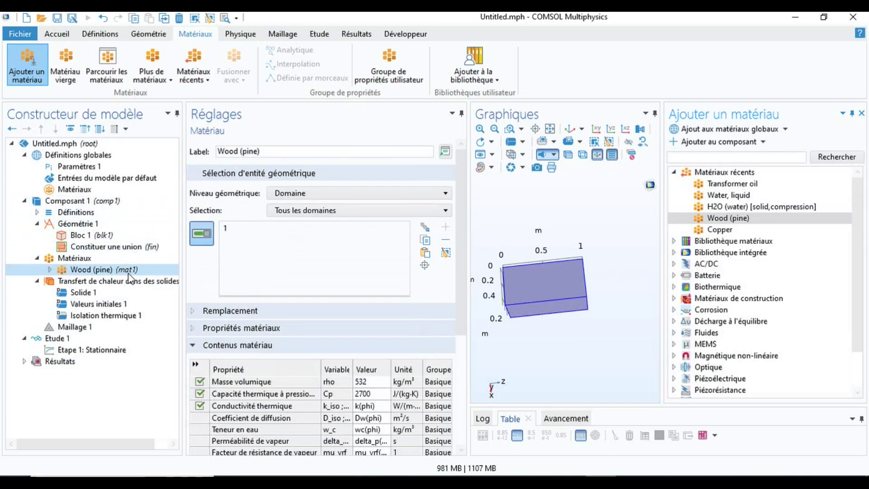
{"action": "mouse_move", "coordinate": [562, 290]}
{"action": "left_mouse_down"}
{"action": "mouse_move", "coordinate": [572, 283]}
{"action": "mouse_move", "coordinate": [572, 302]}
{"action": "left_mouse_up"}
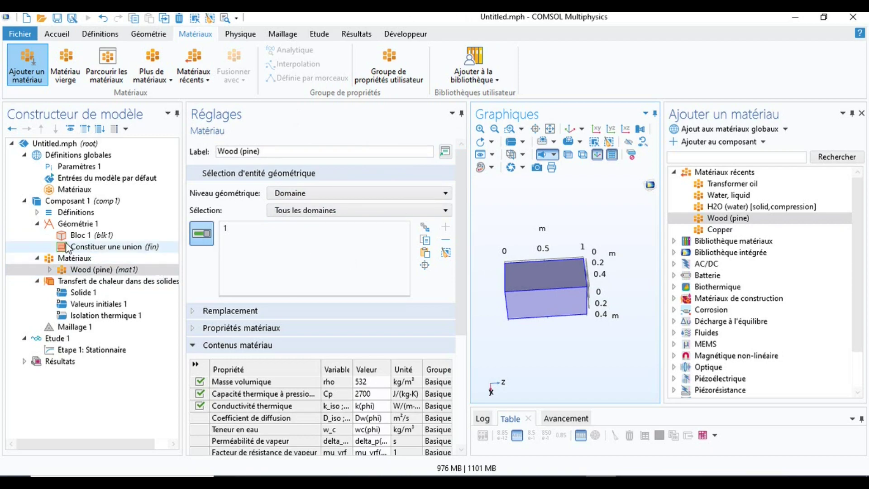
{"action": "left_click", "coordinate": [38, 258]}
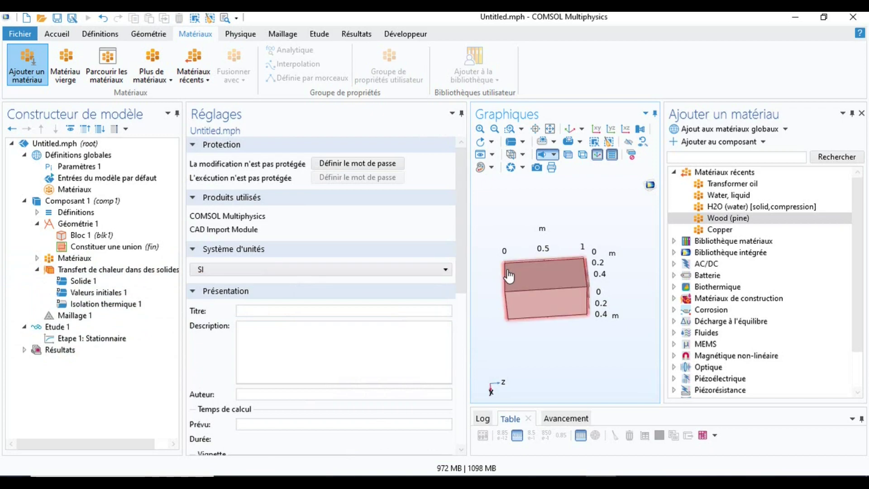
Add a Température boundary condition to the heat transfer physics and assign it to boundary 5 of the block
{"action": "left_click", "coordinate": [239, 34]}
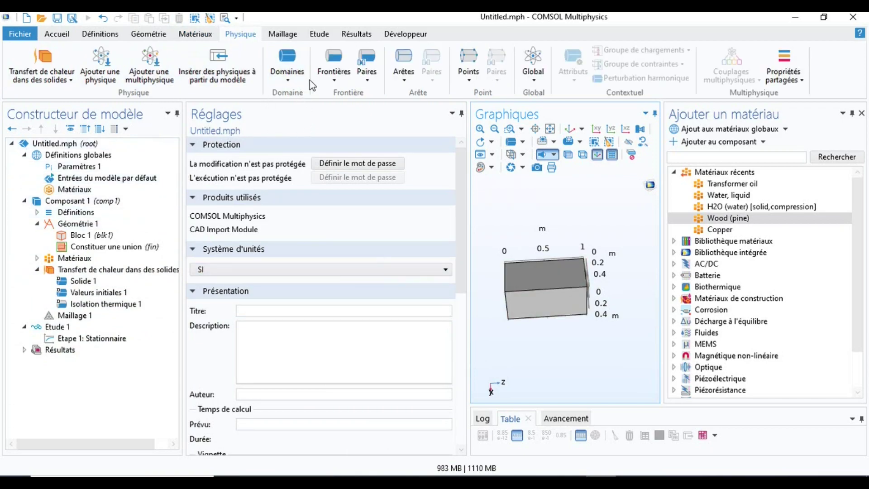
{"action": "left_click", "coordinate": [335, 72]}
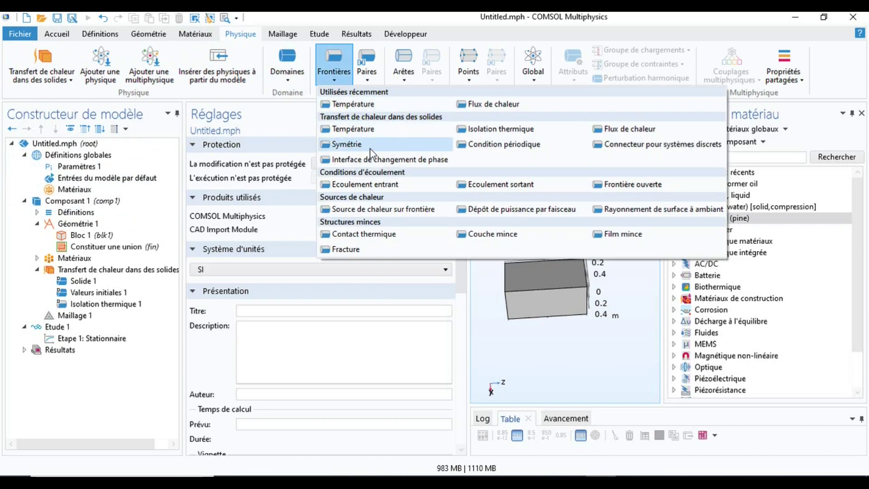
{"action": "left_click", "coordinate": [353, 105]}
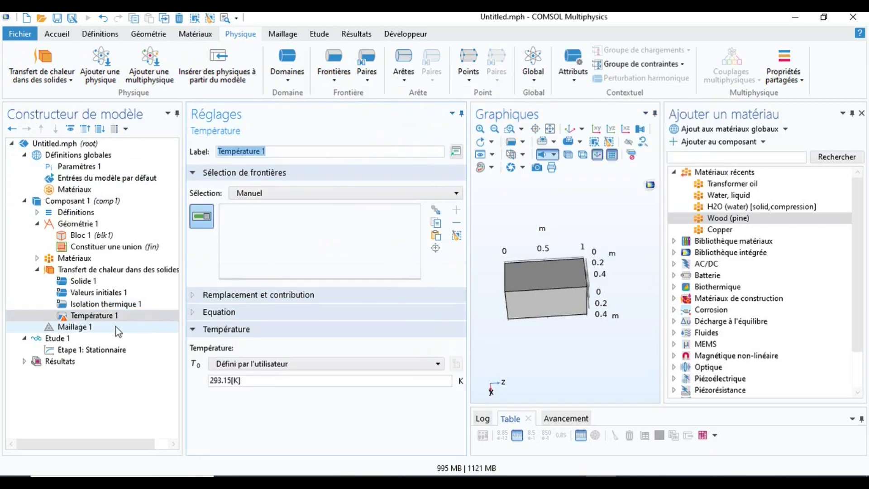
{"action": "left_click_drag", "start_coordinate": [509, 283], "coordinate": [509, 186]}
{"action": "mouse_move", "coordinate": [522, 287]}
{"action": "left_mouse_down"}
{"action": "mouse_move", "coordinate": [586, 277]}
{"action": "mouse_move", "coordinate": [524, 286]}
{"action": "left_mouse_up"}
{"action": "left_click", "coordinate": [526, 288]}
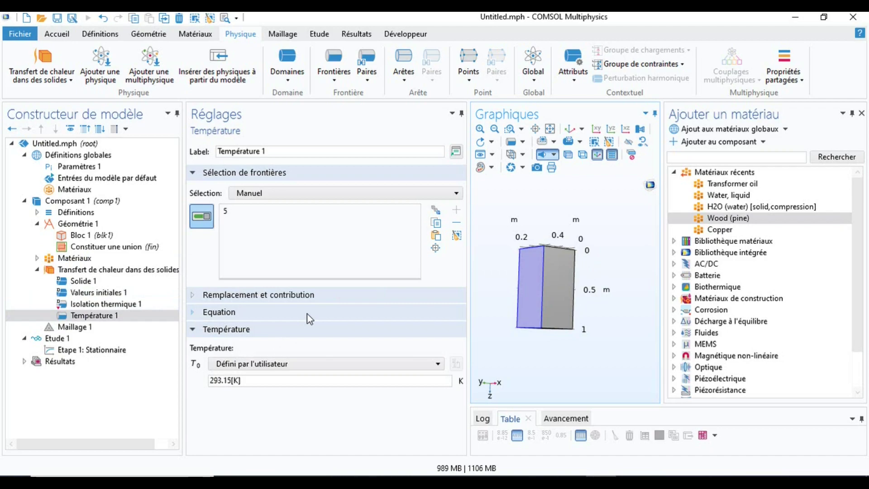
Set the user-defined temperature on boundary 5 to 20[degC]
{"action": "left_click", "coordinate": [231, 385]}
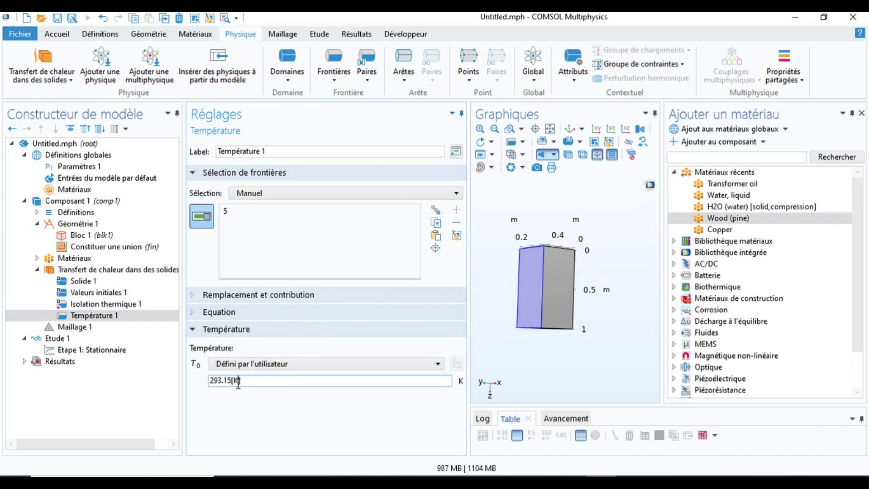
{"action": "key", "text": "BackSpace"}
{"action": "type", "text": "de"}
{"action": "key", "text": "BackSpace"}
{"action": "key", "text": "BackSpace"}
{"action": "key", "text": "BackSpace"}
{"action": "type", "text": "[degC"}
{"action": "key", "text": "Left"}
{"action": "key", "text": "Left"}
{"action": "key", "text": "Left"}
{"action": "key", "text": "BackSpace"}
{"action": "key", "text": "BackSpace"}
{"action": "key", "text": "BackSpace"}
{"action": "key", "text": "BackSpace"}
{"action": "key", "text": "BackSpace"}
{"action": "key", "text": "BackSpace"}
{"action": "type", "text": "20"}
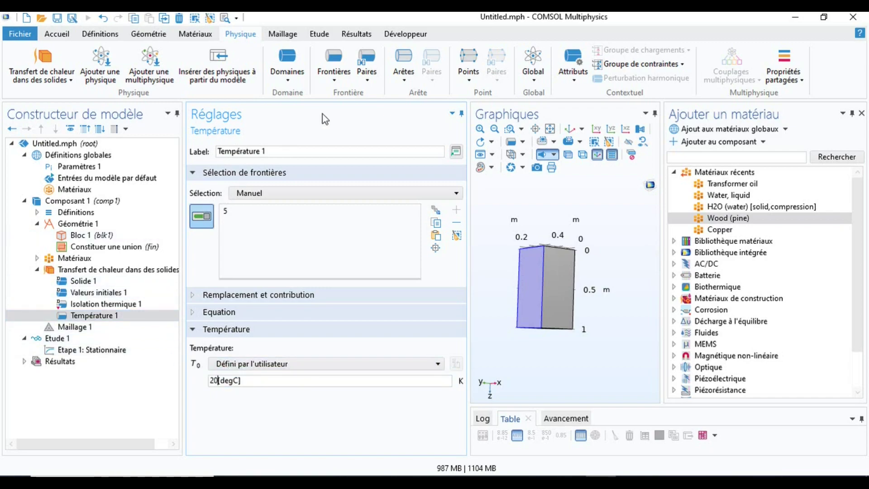
Add a second Température boundary condition and assign it to boundary 2, the face opposite the first one
{"action": "left_click", "coordinate": [337, 79]}
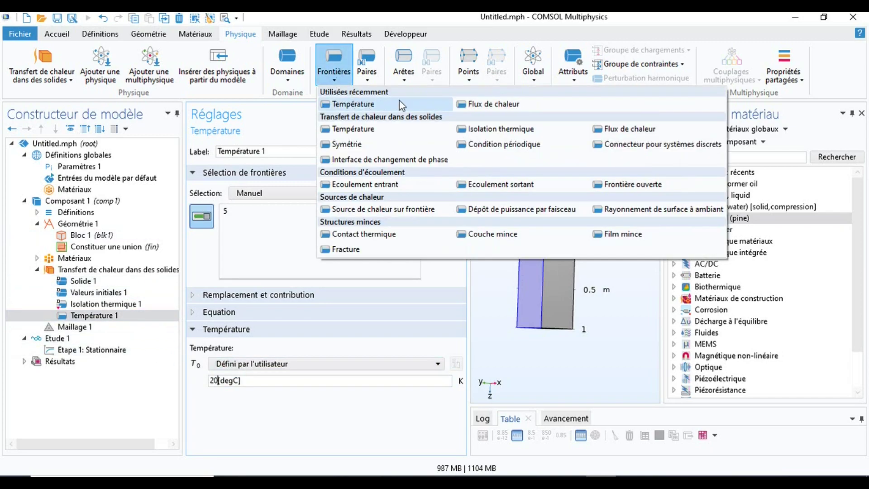
{"action": "left_click", "coordinate": [374, 102]}
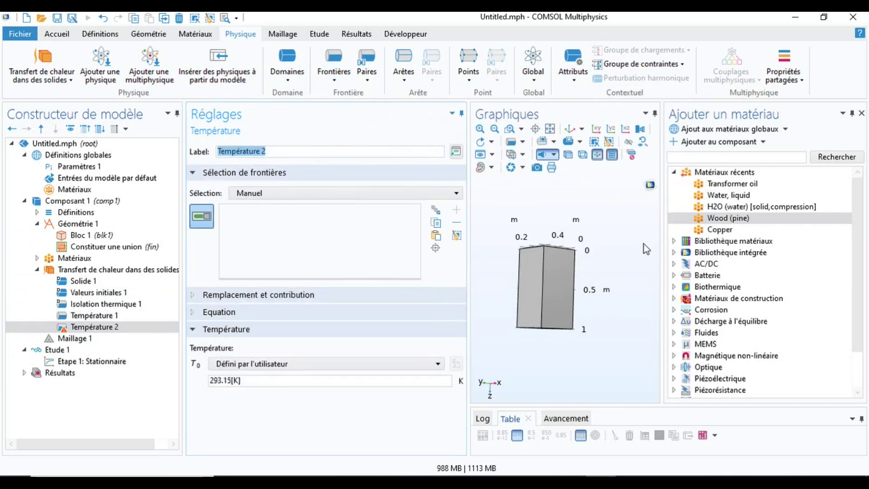
{"action": "mouse_move", "coordinate": [552, 281]}
{"action": "left_mouse_down"}
{"action": "mouse_move", "coordinate": [496, 286]}
{"action": "mouse_move", "coordinate": [566, 288]}
{"action": "left_mouse_up"}
{"action": "left_click", "coordinate": [566, 288]}
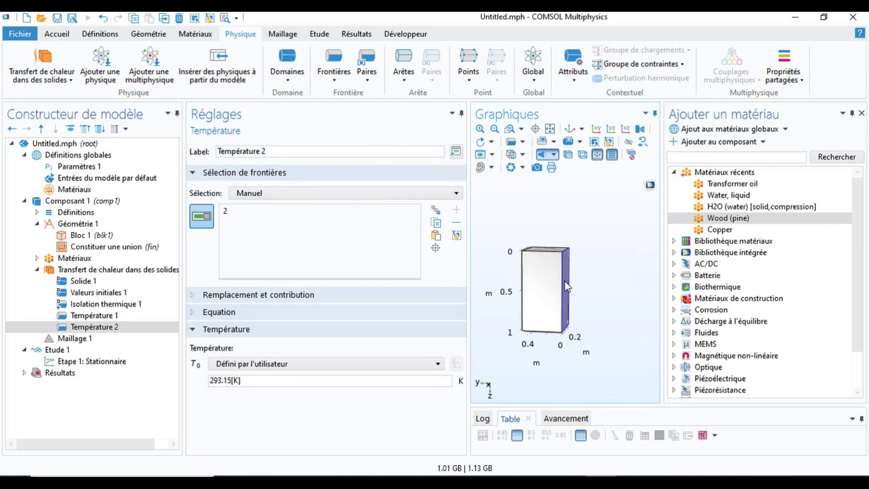
Set the user-defined temperature on boundary 2 to 27[degC]
{"action": "left_click", "coordinate": [236, 379]}
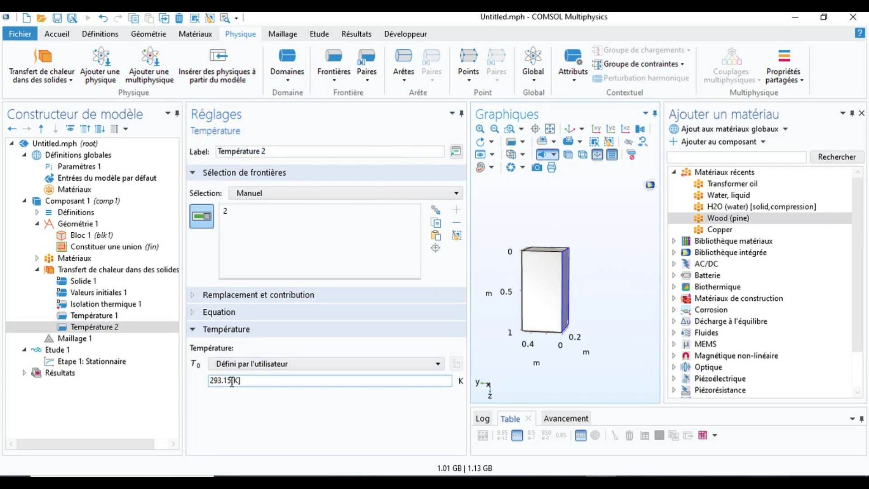
{"action": "key", "text": "BackSpace"}
{"action": "key", "text": "BackSpace"}
{"action": "key", "text": "BackSpace"}
{"action": "key", "text": "BackSpace"}
{"action": "key", "text": "BackSpace"}
{"action": "key", "text": "BackSpace"}
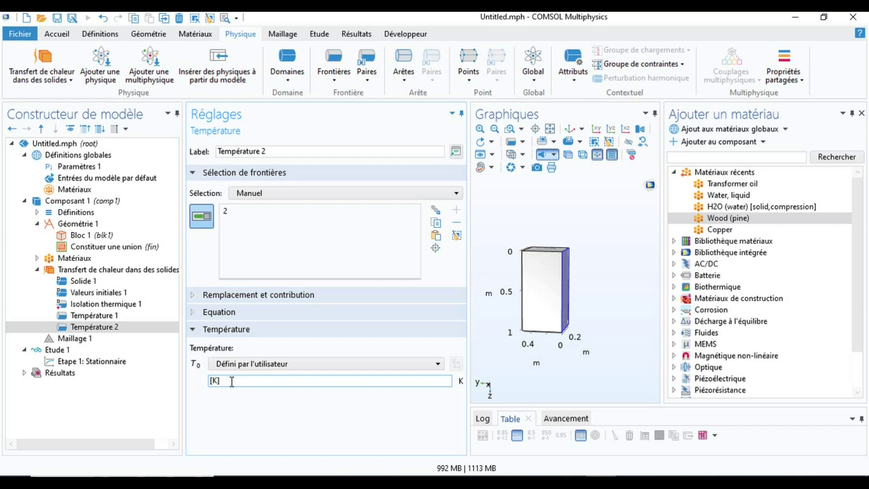
{"action": "type", "text": "1"}
{"action": "key", "text": "BackSpace"}
{"action": "type", "text": "27"}
{"action": "left_click", "coordinate": [224, 380]}
{"action": "key", "text": "BackSpace"}
{"action": "type", "text": "DEGC"}
{"action": "key", "text": "BackSpace"}
{"action": "key", "text": "BackSpace"}
{"action": "key", "text": "BackSpace"}
{"action": "key", "text": "BackSpace"}
{"action": "type", "text": "degC"}
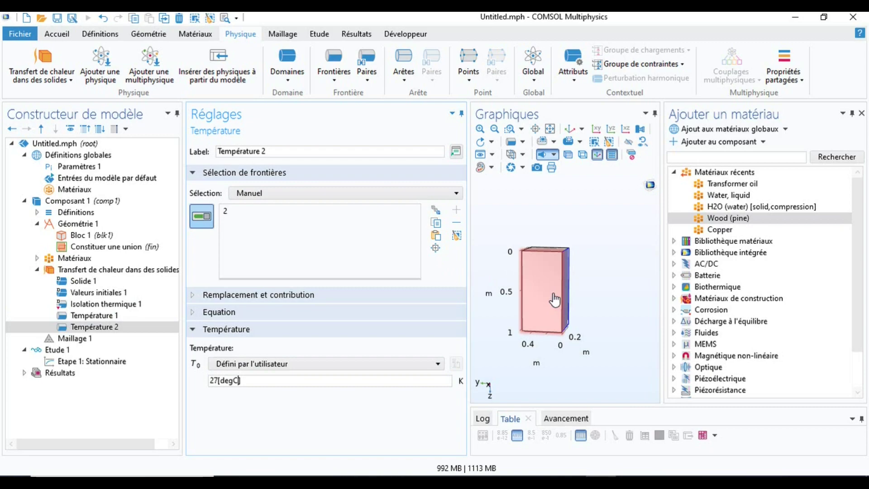
Add a Flux de chaleur boundary condition on boundary 3 of the block and disable it
{"action": "left_click_drag", "start_coordinate": [558, 293], "coordinate": [583, 292]}
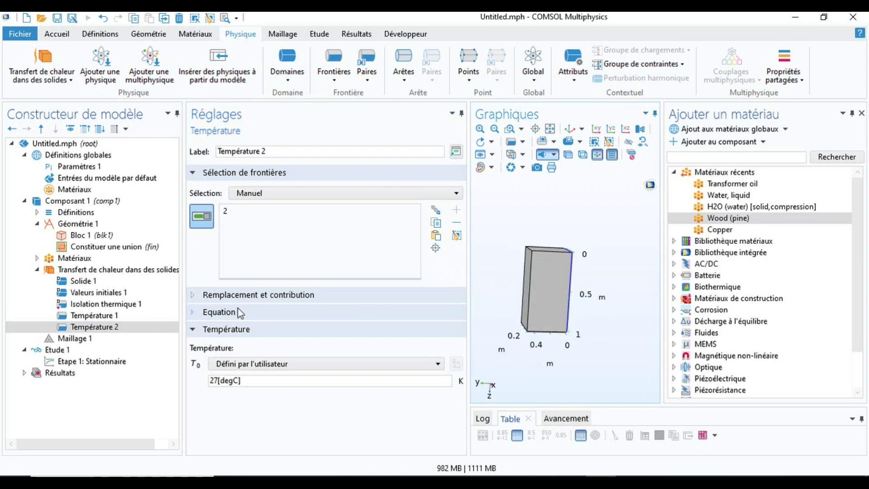
{"action": "left_click", "coordinate": [335, 83]}
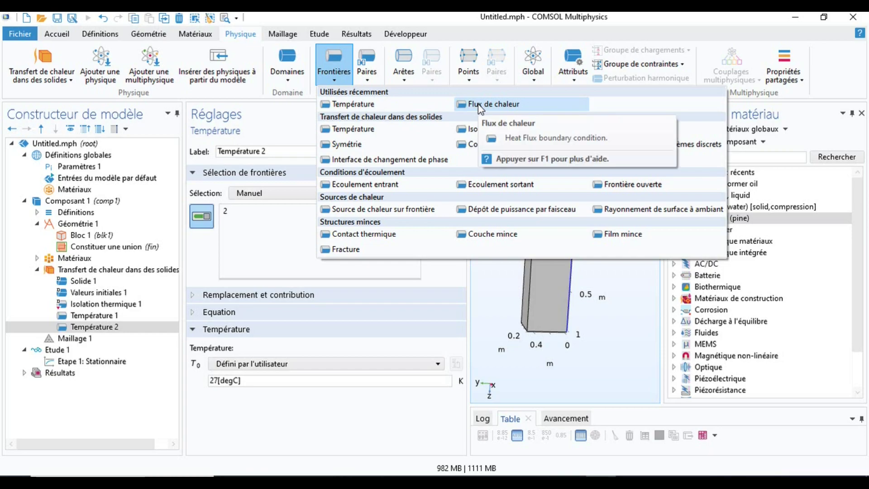
{"action": "key", "text": "Escape"}
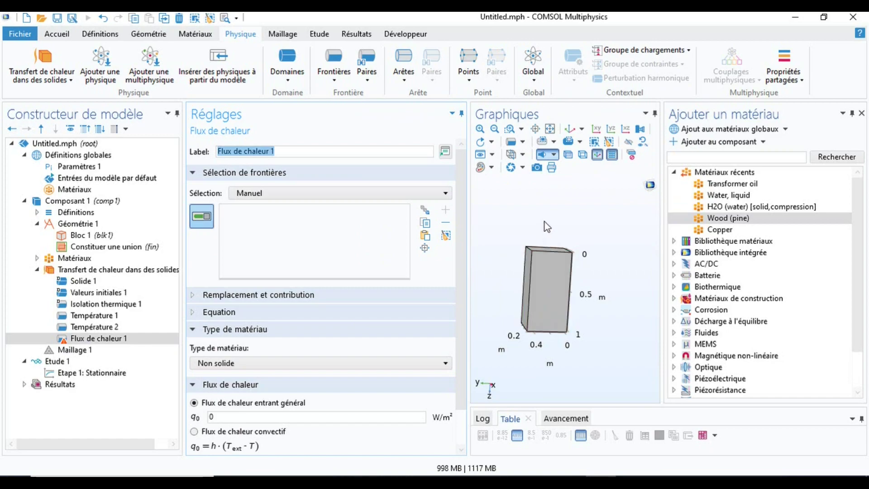
{"action": "left_click_drag", "start_coordinate": [545, 260], "coordinate": [539, 312]}
{"action": "left_click", "coordinate": [547, 267]}
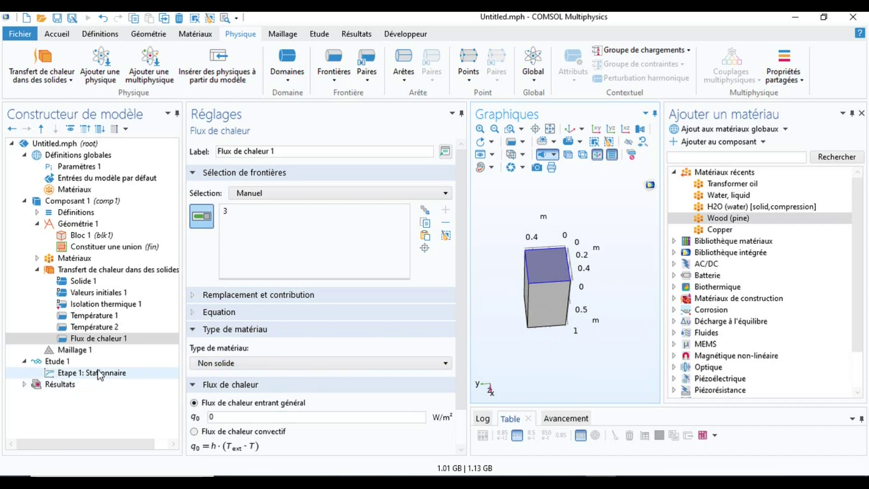
{"action": "right_click", "coordinate": [96, 341]}
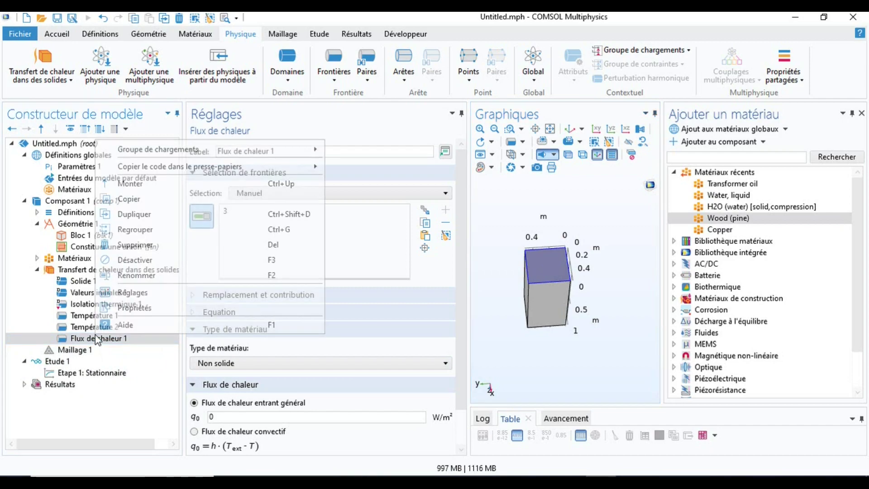
{"action": "left_click", "coordinate": [134, 260]}
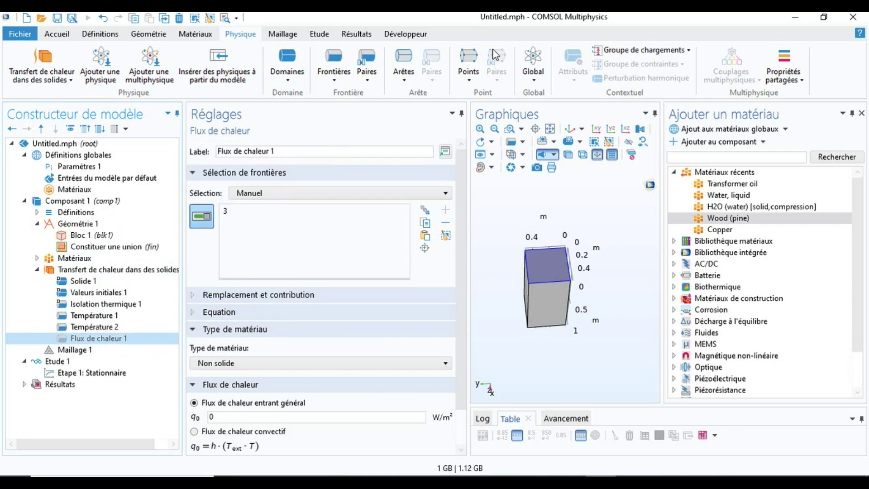
Add a third Température boundary condition and assign it to boundary 3 of the block
{"action": "left_click", "coordinate": [334, 80]}
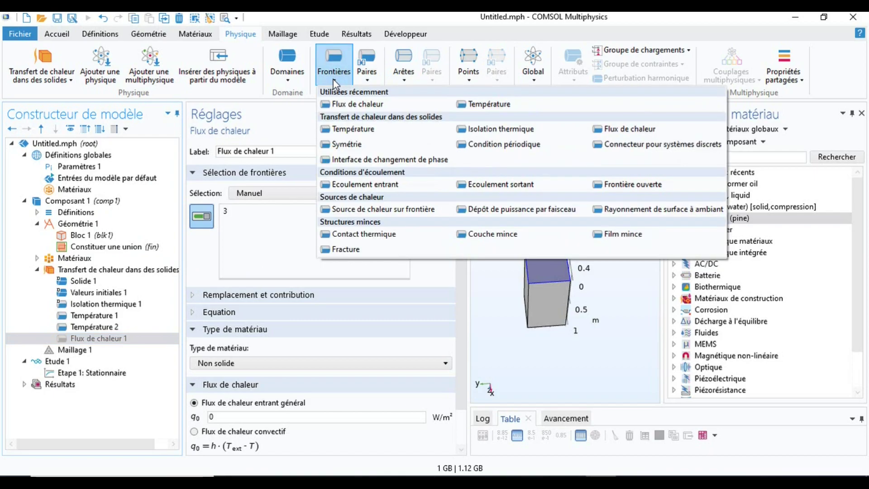
{"action": "left_click", "coordinate": [483, 102]}
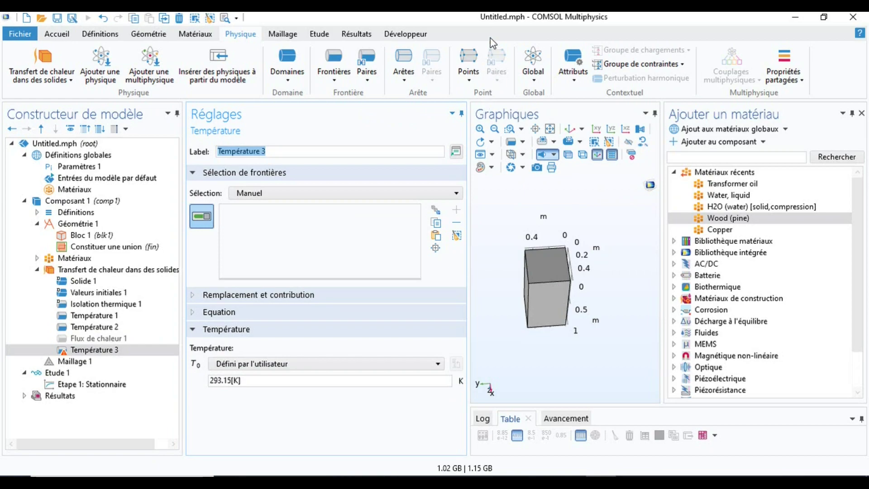
{"action": "left_click", "coordinate": [554, 267]}
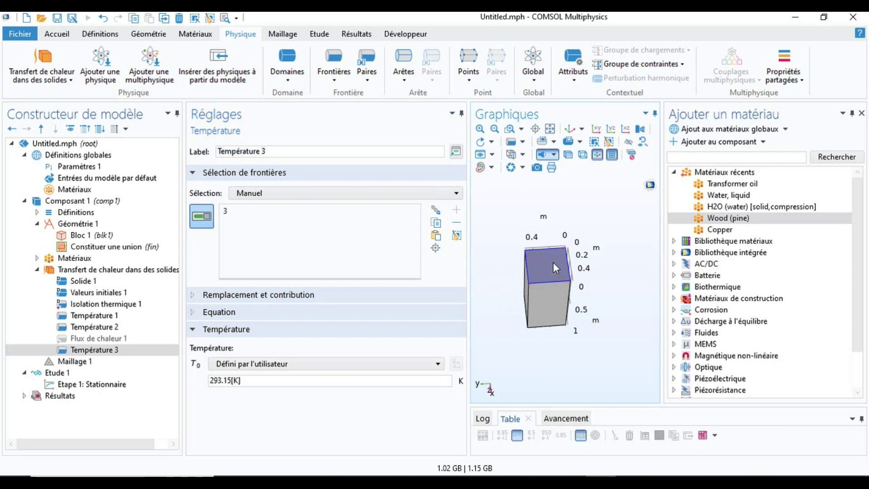
Set the user-defined temperature on boundary 3 to 30[degC]
{"action": "left_click", "coordinate": [236, 380]}
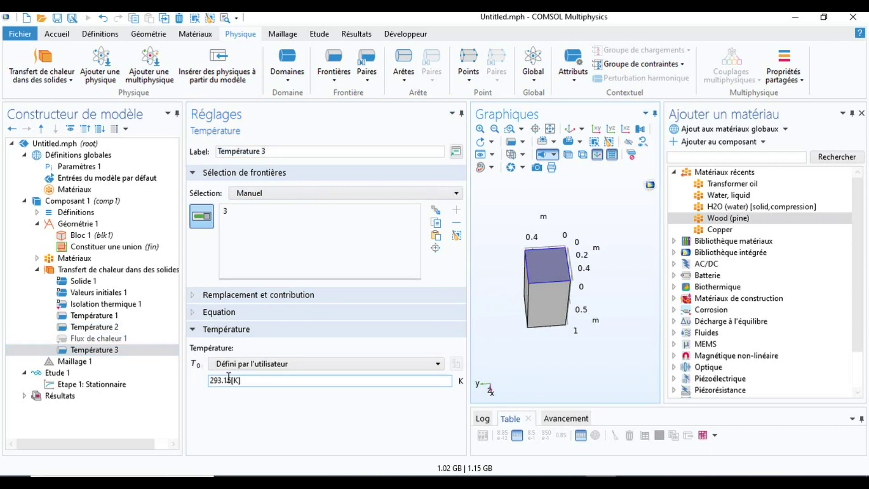
{"action": "key", "text": "BackSpace"}
{"action": "key", "text": "BackSpace"}
{"action": "key", "text": "BackSpace"}
{"action": "key", "text": "BackSpace"}
{"action": "type", "text": "30[degC"}
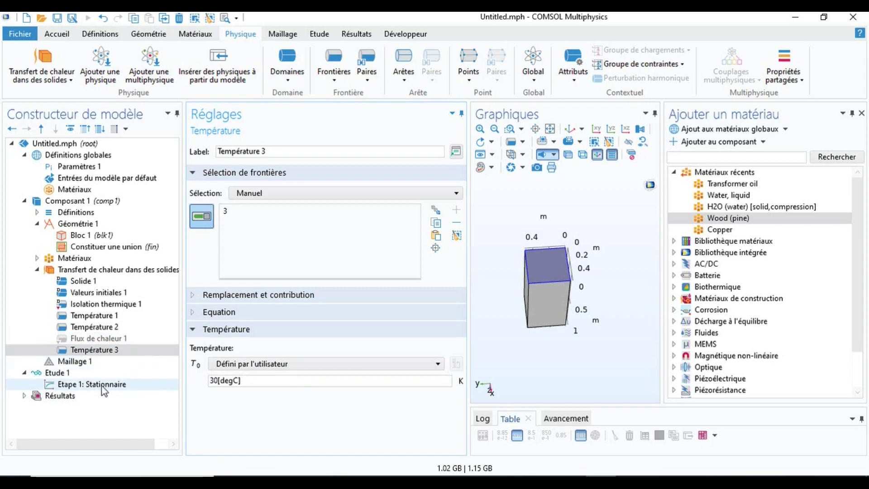
Set the element size of the physics-controlled mesh to Fin and build the mesh
{"action": "left_click", "coordinate": [89, 365]}
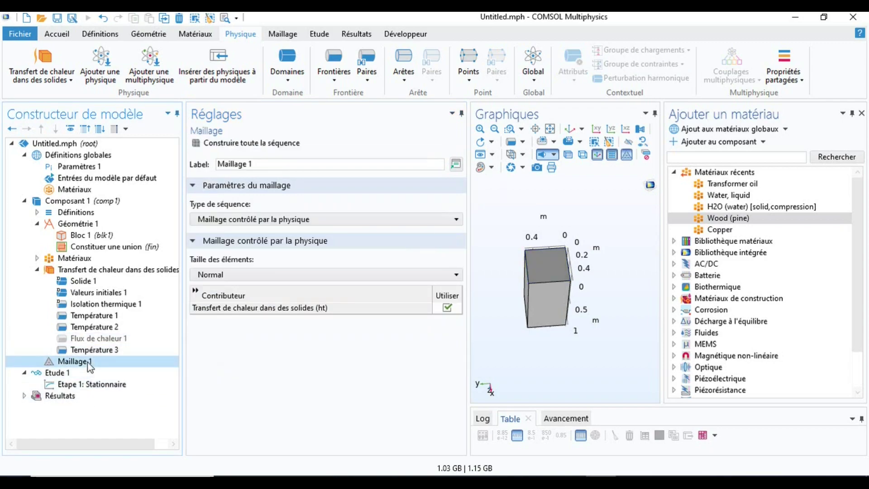
{"action": "left_click", "coordinate": [246, 143]}
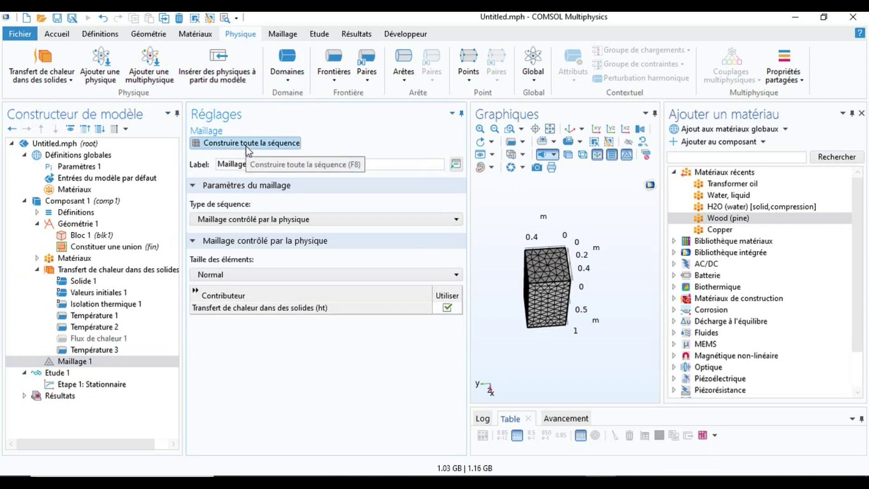
{"action": "left_click", "coordinate": [458, 274]}
{"action": "left_click", "coordinate": [215, 319]}
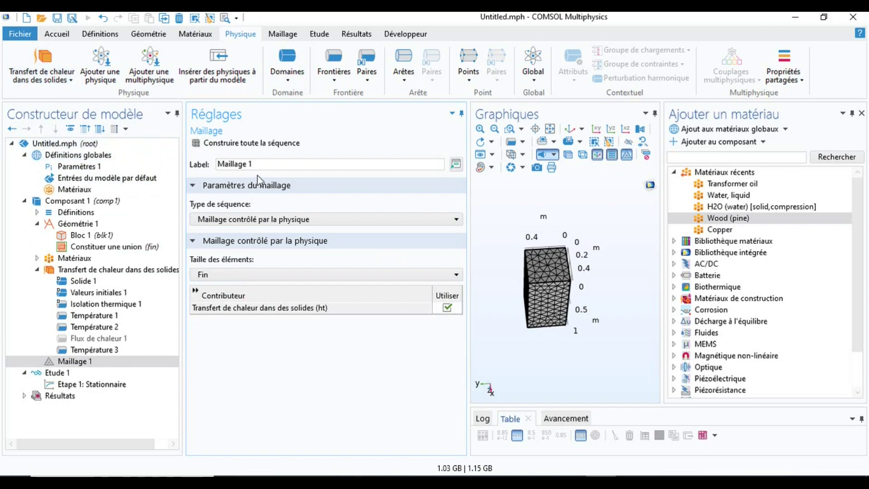
{"action": "left_click", "coordinate": [251, 148]}
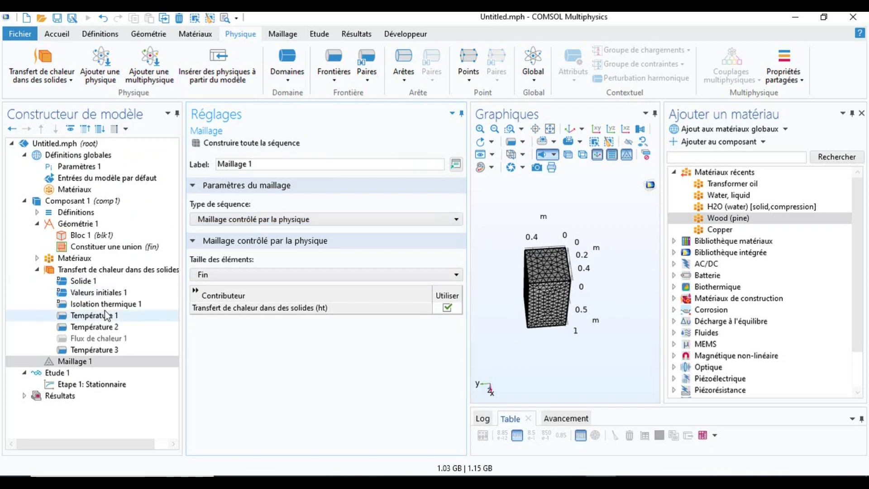
Compute the stationary study Etude 1 and view the temperature field across the block's large side face
{"action": "left_click", "coordinate": [73, 375]}
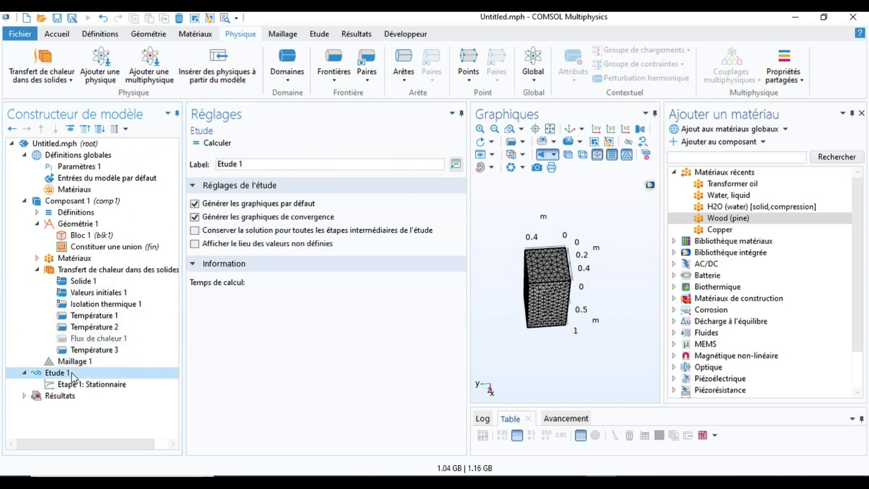
{"action": "left_click", "coordinate": [217, 145]}
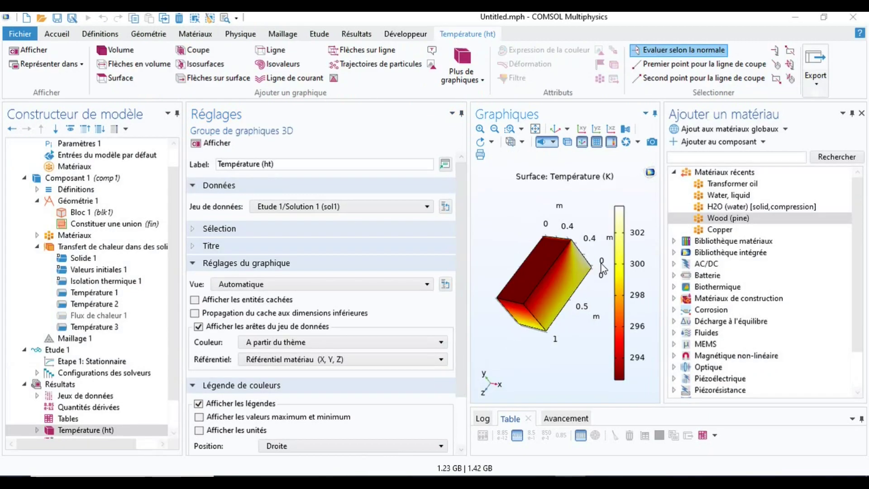
{"action": "left_click_drag", "start_coordinate": [571, 265], "coordinate": [499, 248]}
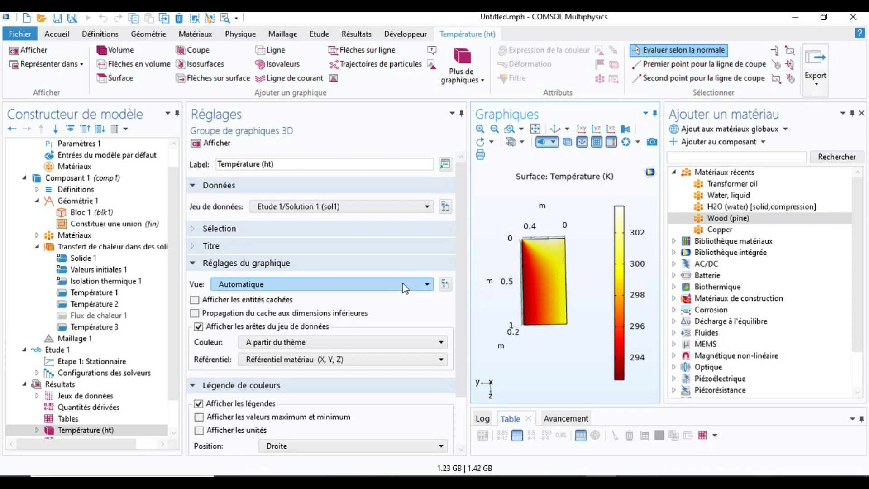
Close the add-material pane and inspect the enlarged surface temperature plot of the block
{"action": "left_click_drag", "start_coordinate": [462, 196], "coordinate": [457, 255]}
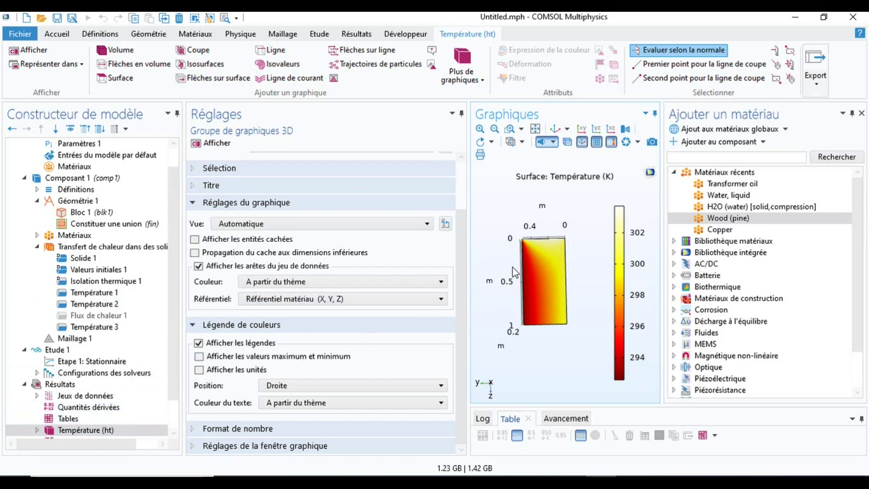
{"action": "left_click", "coordinate": [862, 113]}
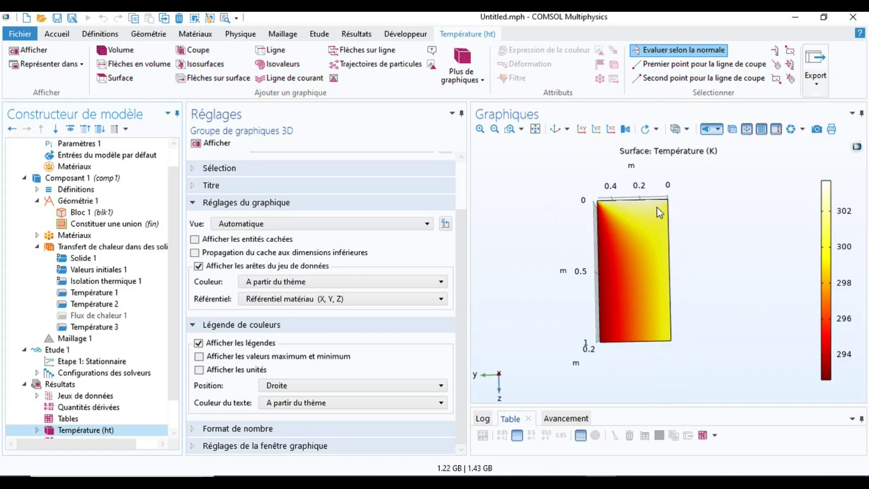
{"action": "left_click_drag", "start_coordinate": [633, 253], "coordinate": [718, 178]}
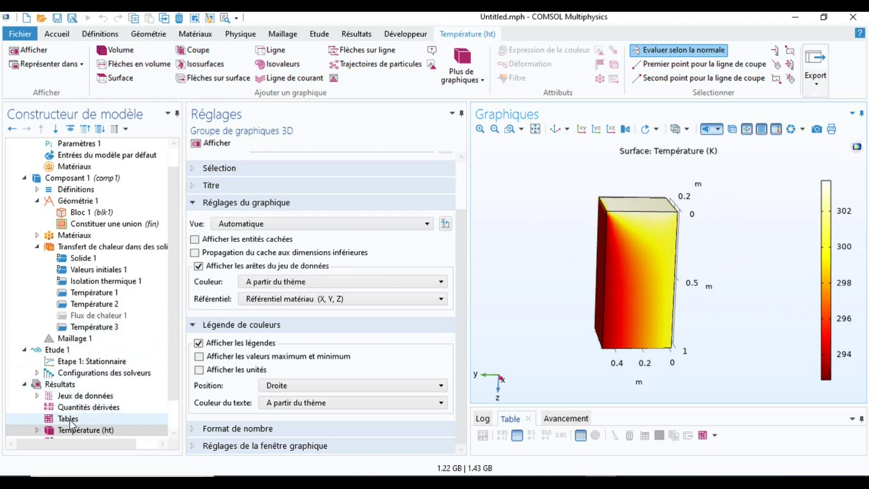
Display the Isothermes (ht) plot and examine the temperature isosurfaces from the opposite side of the block
{"action": "scroll", "coordinate": [178, 426], "scroll_direction": "down", "scroll_amount": 1}
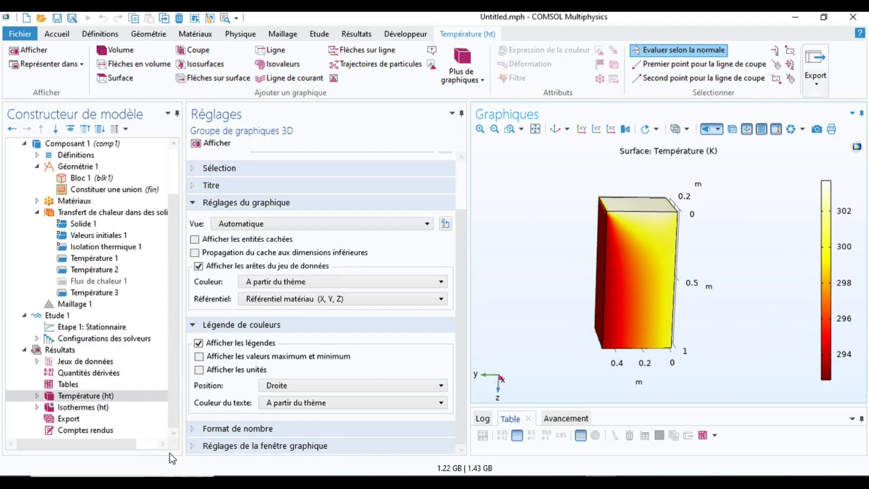
{"action": "left_click", "coordinate": [87, 409]}
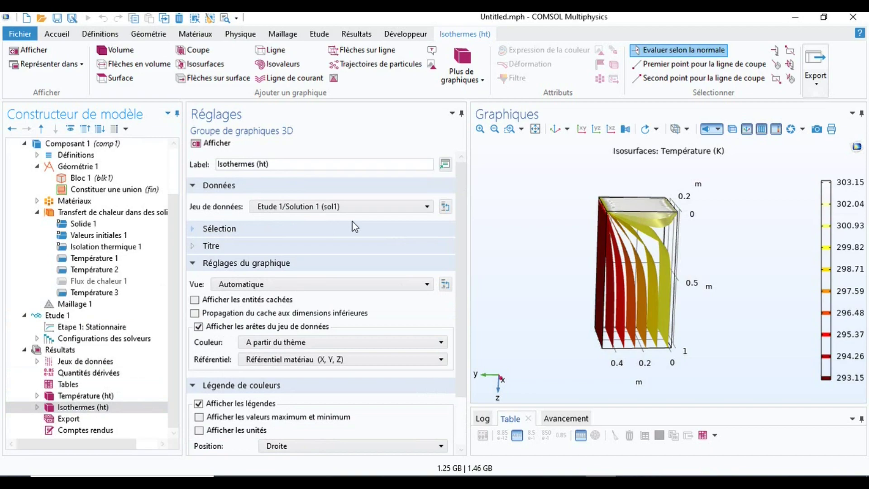
{"action": "left_click_drag", "start_coordinate": [629, 267], "coordinate": [803, 266]}
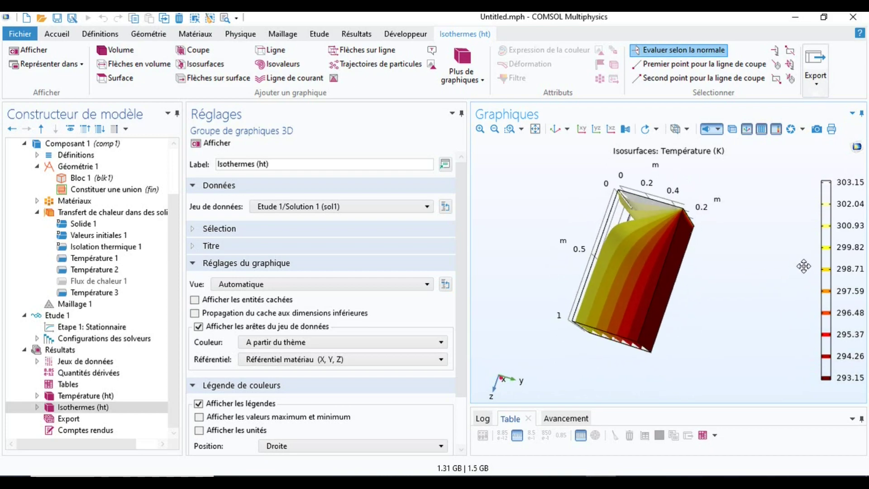
Disable the Température 3 condition applied to boundary 3
{"action": "left_click", "coordinate": [95, 270]}
{"action": "right_click", "coordinate": [95, 270]}
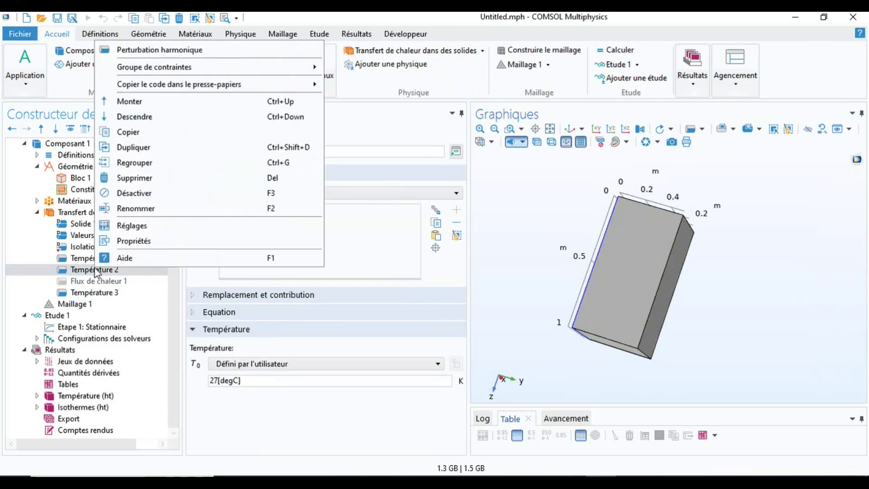
{"action": "left_click", "coordinate": [100, 294]}
{"action": "right_click", "coordinate": [99, 291]}
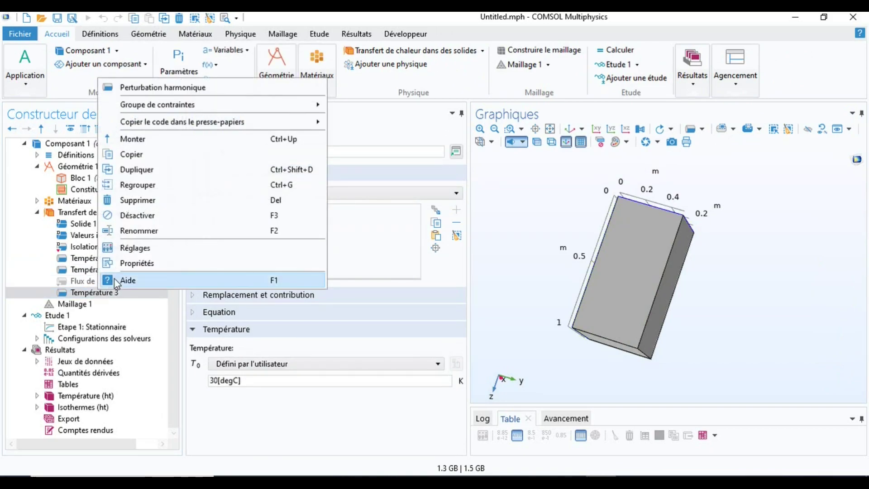
{"action": "left_click", "coordinate": [144, 216]}
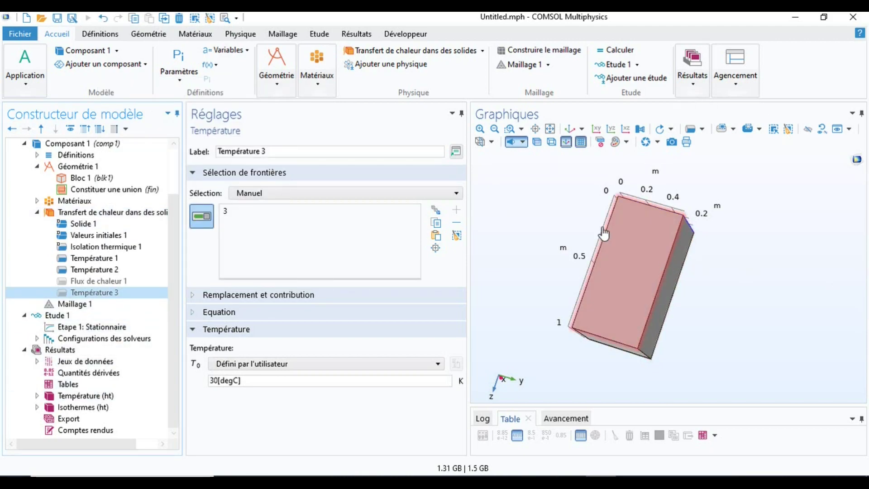
Recompute Etude 1 with only the first two temperature conditions active
{"action": "left_click", "coordinate": [76, 316]}
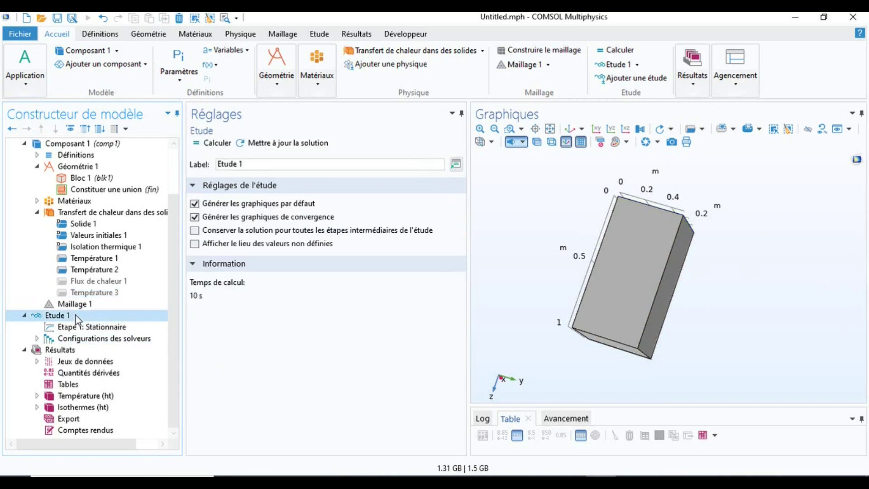
{"action": "left_click", "coordinate": [215, 144]}
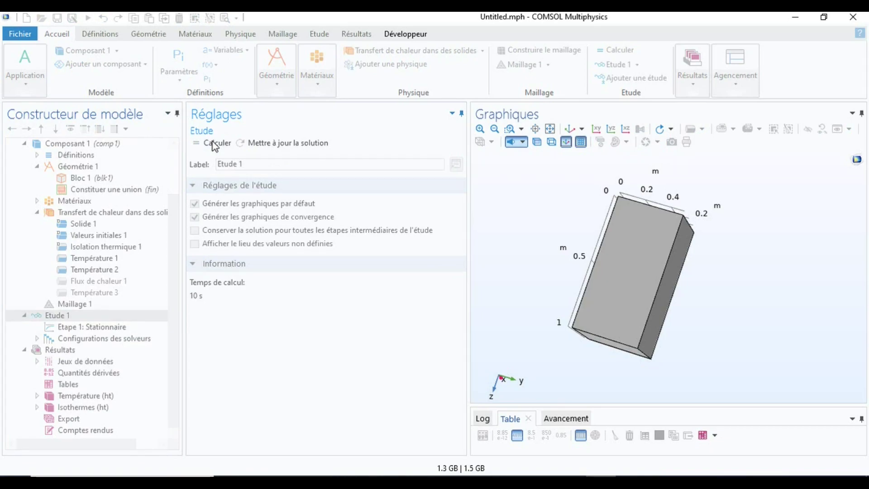
{"action": "left_click", "coordinate": [216, 144]}
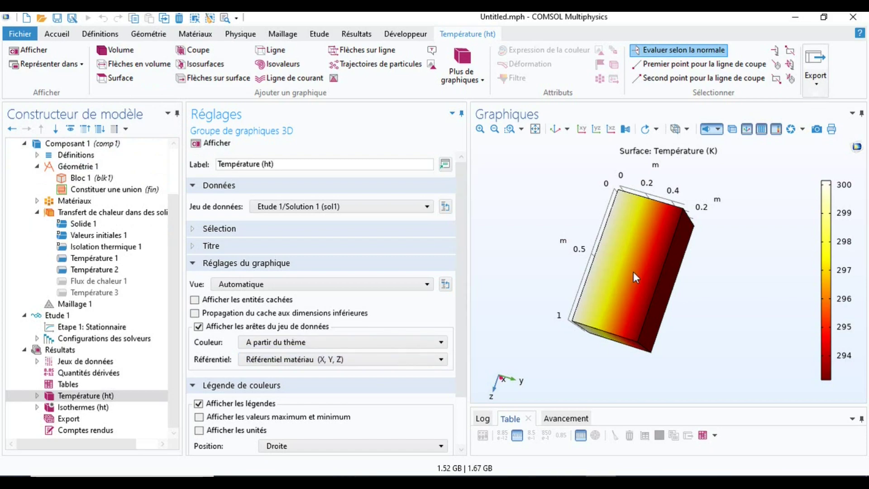
Inspect the updated surface temperature plot and display the Isothermes (ht) plot for the new solution
{"action": "left_click_drag", "start_coordinate": [635, 278], "coordinate": [457, 244]}
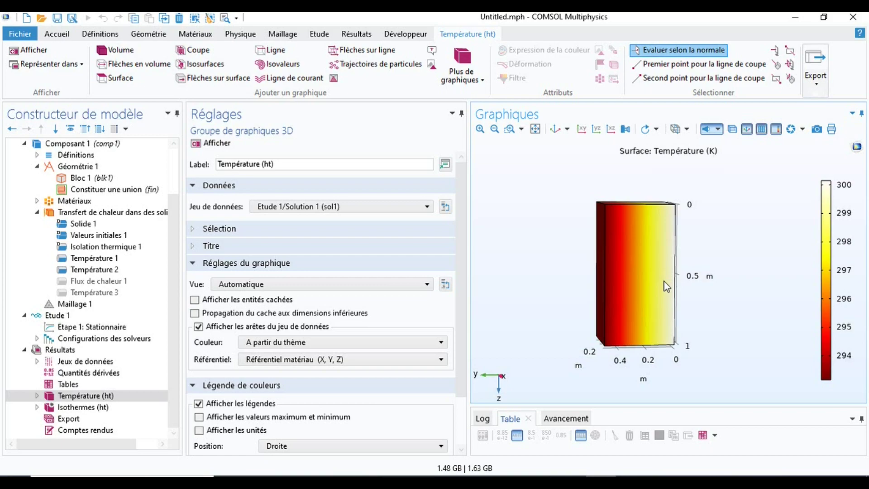
{"action": "left_click", "coordinate": [80, 408]}
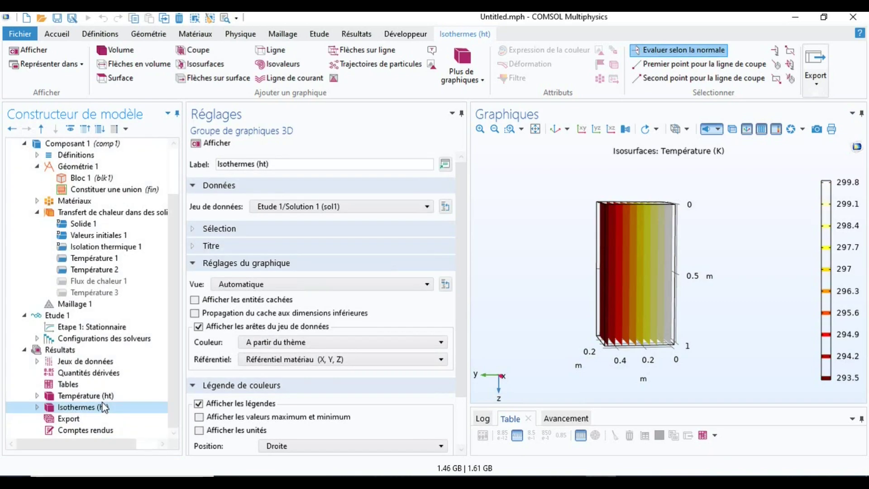
Set the unit of the Surface plot in Température (ht) to degC and replot it
{"action": "left_click_drag", "start_coordinate": [645, 273], "coordinate": [621, 264]}
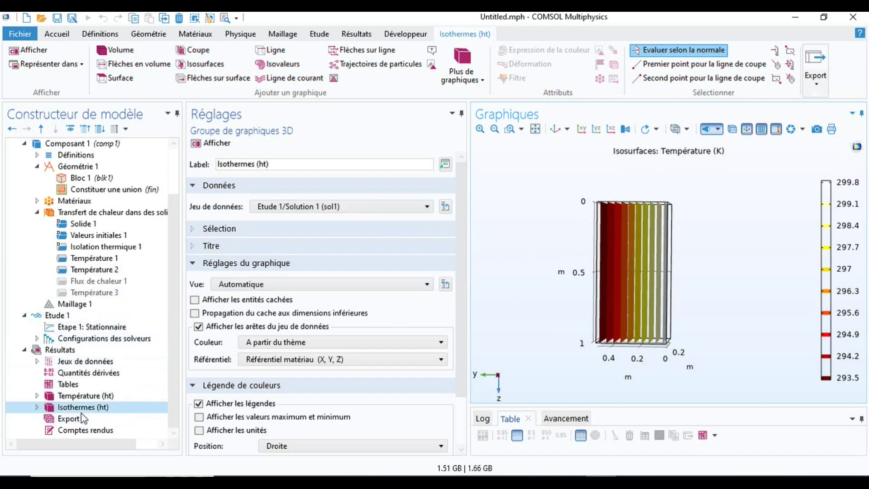
{"action": "left_click", "coordinate": [37, 396]}
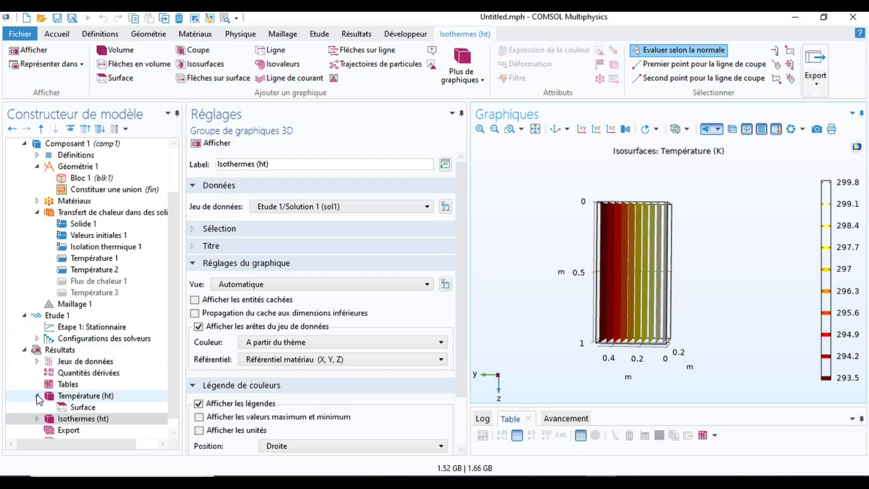
{"action": "left_click", "coordinate": [72, 406]}
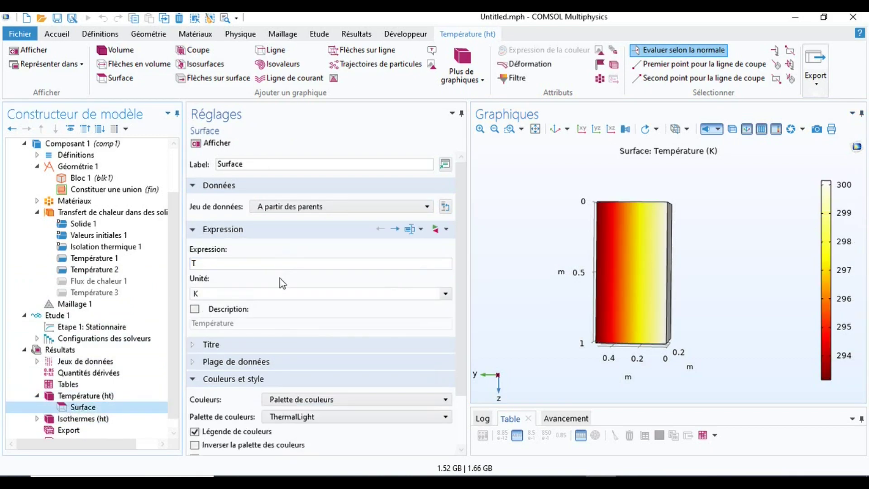
{"action": "left_click", "coordinate": [446, 294]}
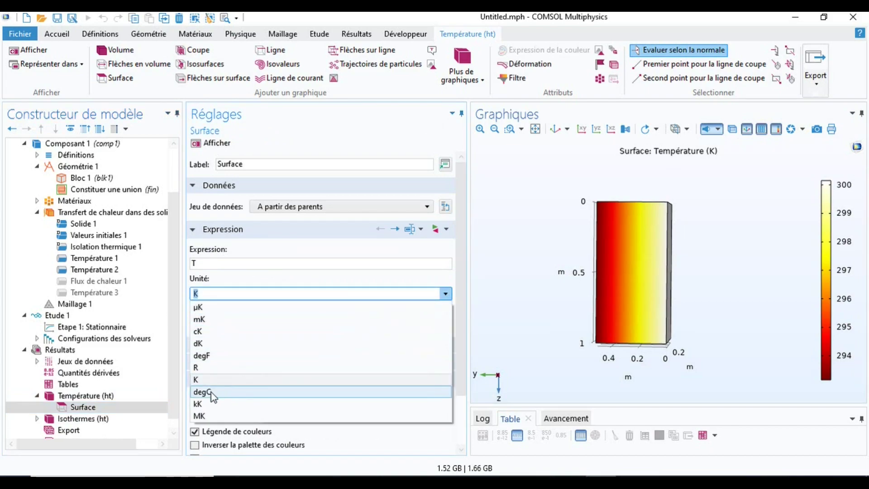
{"action": "left_click", "coordinate": [214, 395]}
{"action": "left_click", "coordinate": [211, 144]}
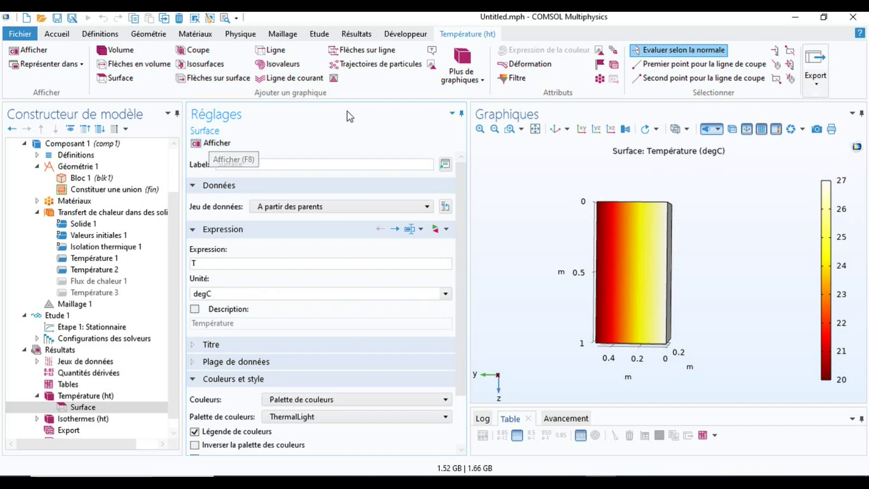
Examine the surface temperature distribution on the top, side and bottom faces of the block
{"action": "left_click_drag", "start_coordinate": [608, 285], "coordinate": [627, 293]}
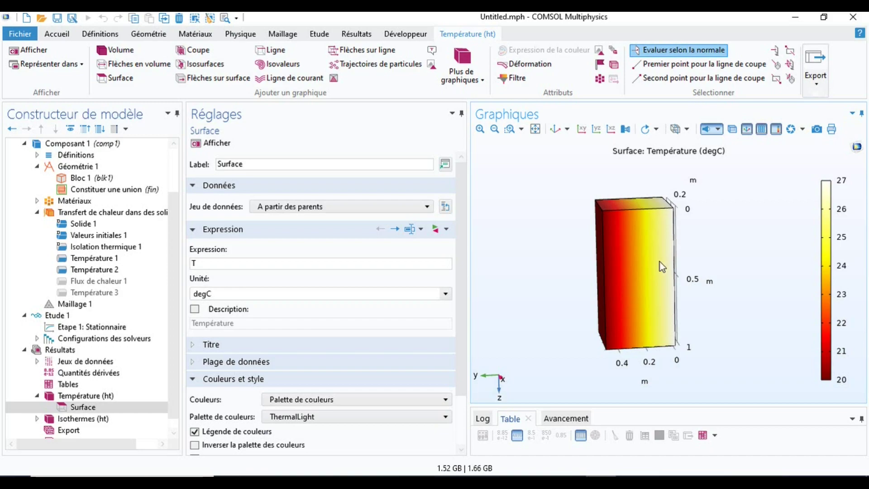
{"action": "left_click_drag", "start_coordinate": [662, 267], "coordinate": [701, 234]}
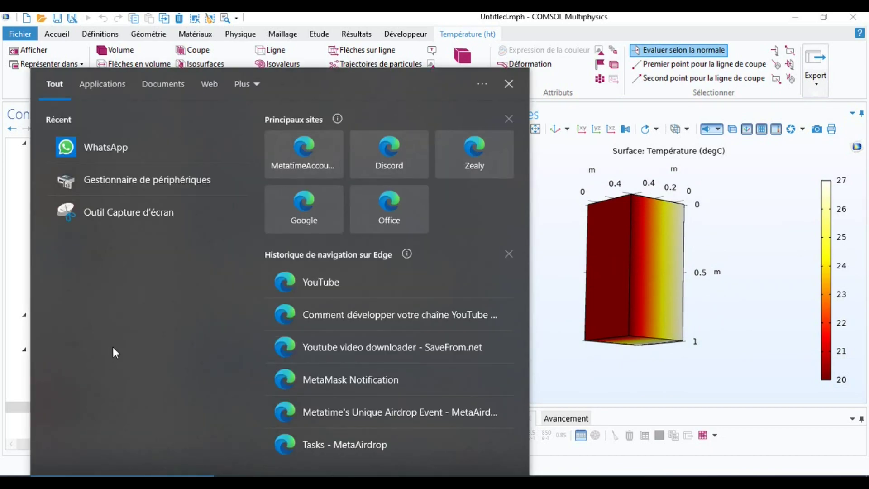
{"action": "left_click", "coordinate": [552, 349]}
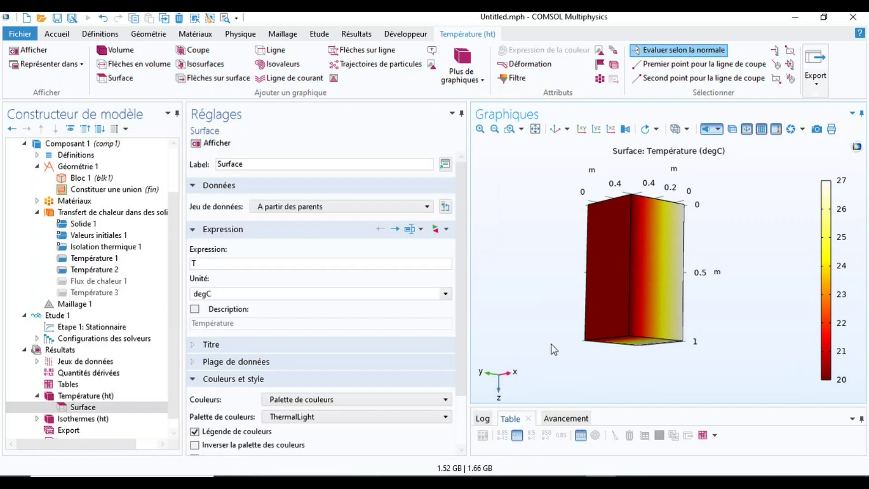